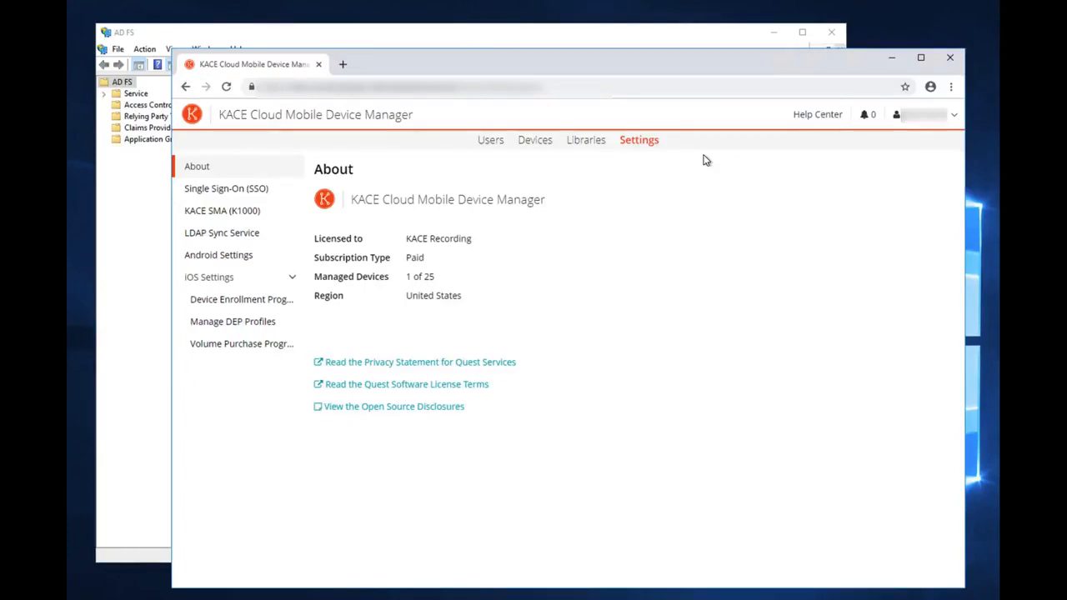
Bring the KACE browser back on top and go to Settings > Single Sign-On (SSO)
{"action": "left_click", "coordinate": [556, 44]}
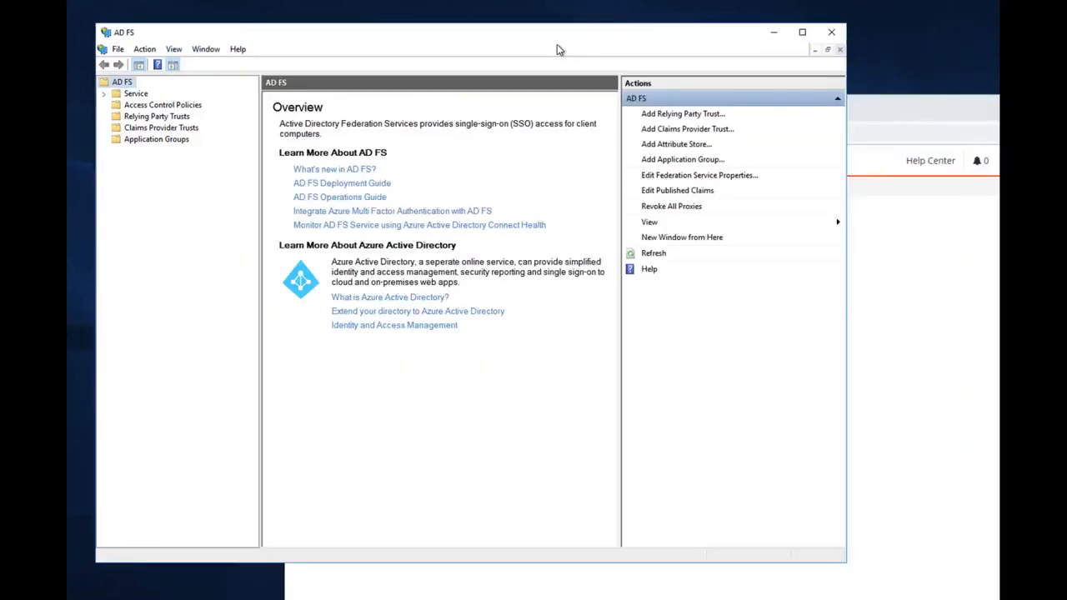
{"action": "left_click_drag", "start_coordinate": [879, 104], "coordinate": [813, 75]}
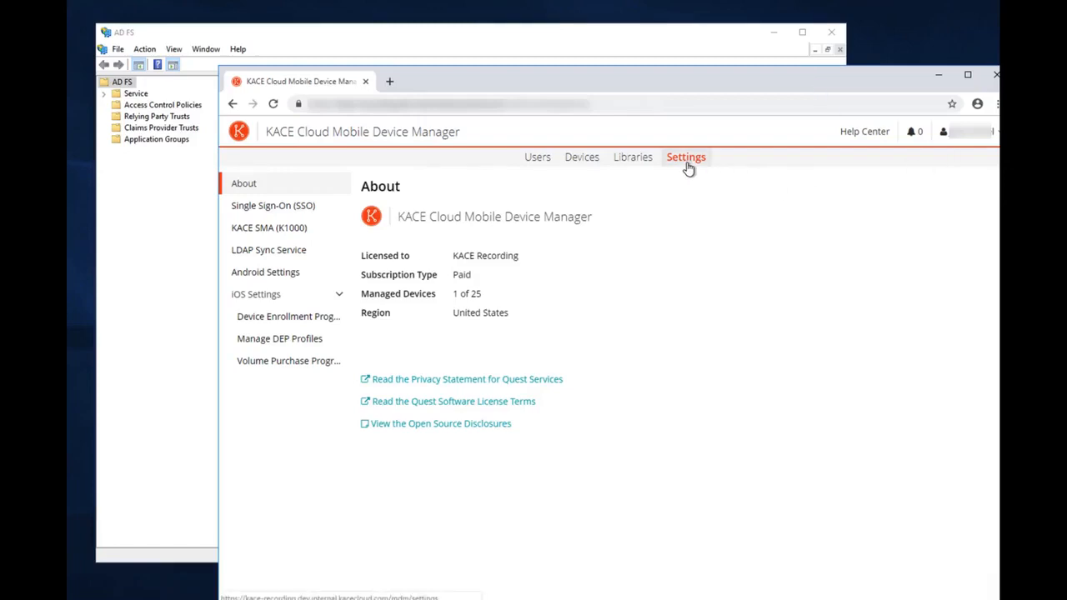
{"action": "left_click", "coordinate": [295, 212]}
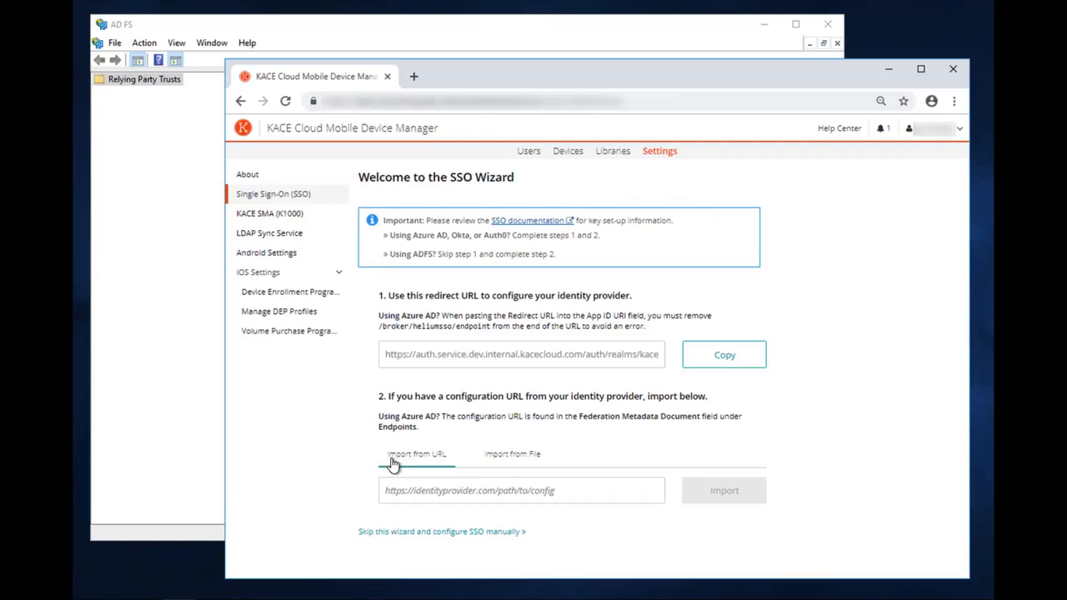
{"action": "left_click", "coordinate": [507, 490]}
{"action": "type", "text": "https://adfs"}
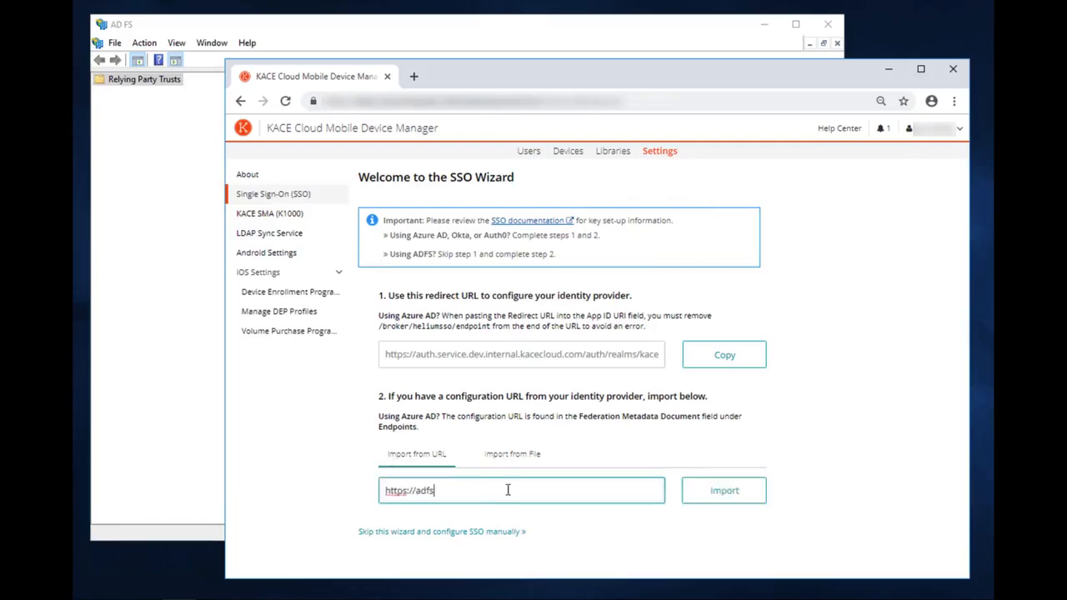
{"action": "type", "text": ".globots.net/"}
{"action": "left_click_drag", "start_coordinate": [431, 490], "coordinate": [662, 490]}
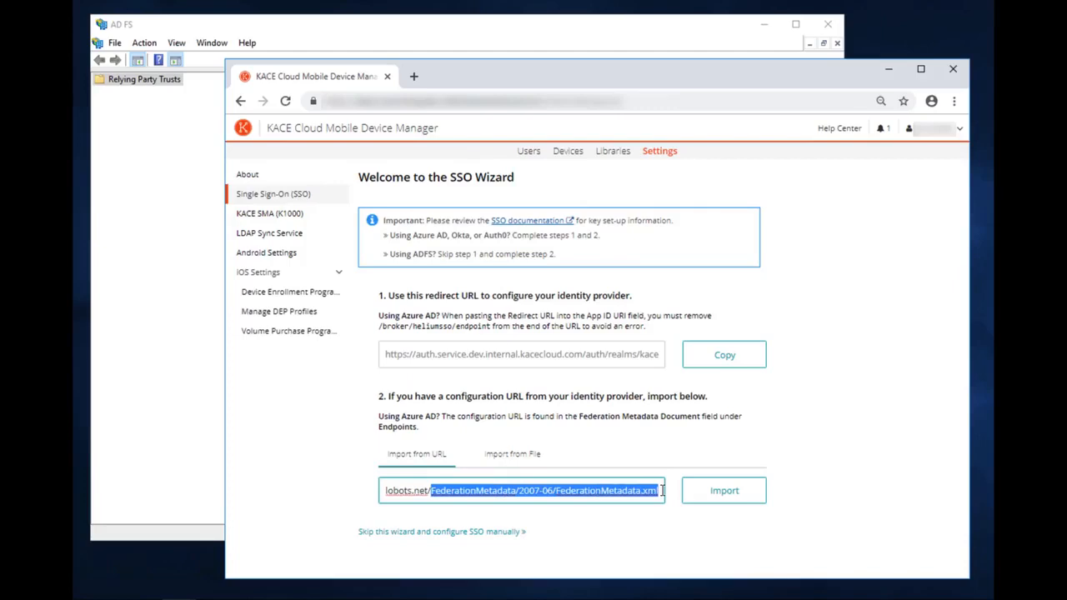
{"action": "key", "text": "ctrl+a"}
{"action": "key", "text": "ctrl+c"}
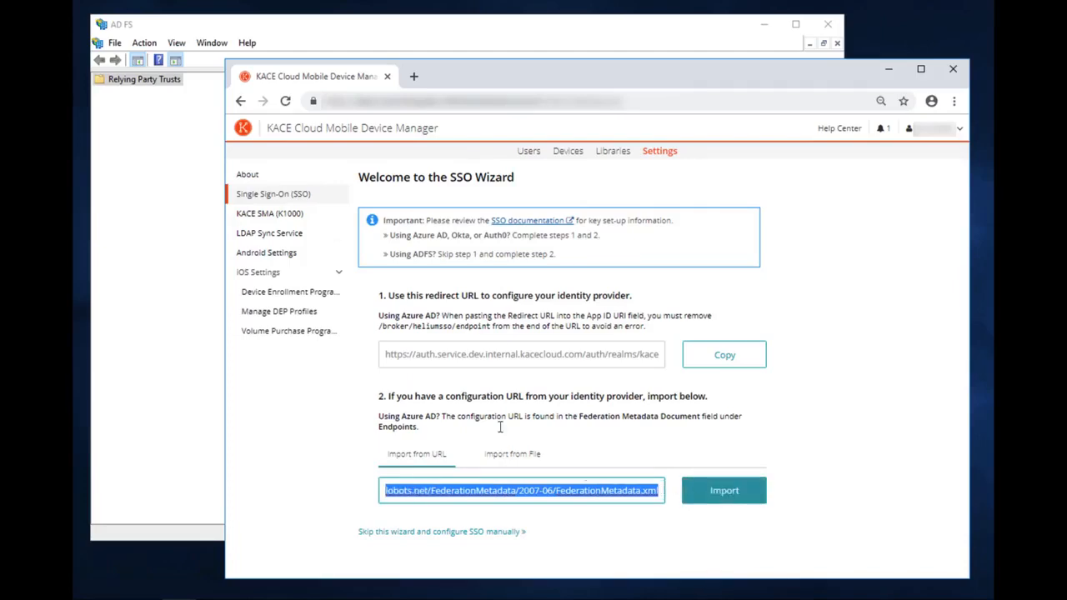
Download FederationMetadata.xml from the pasted URL in a new tab and inspect the XML
{"action": "left_click", "coordinate": [413, 76]}
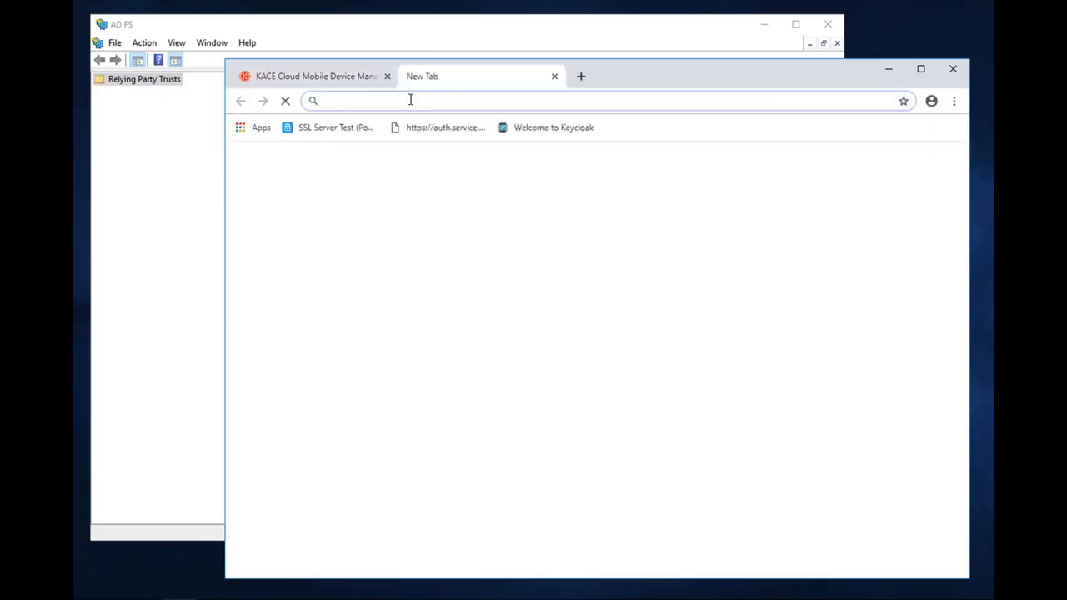
{"action": "key", "text": "ctrl+v"}
{"action": "key", "text": "Return"}
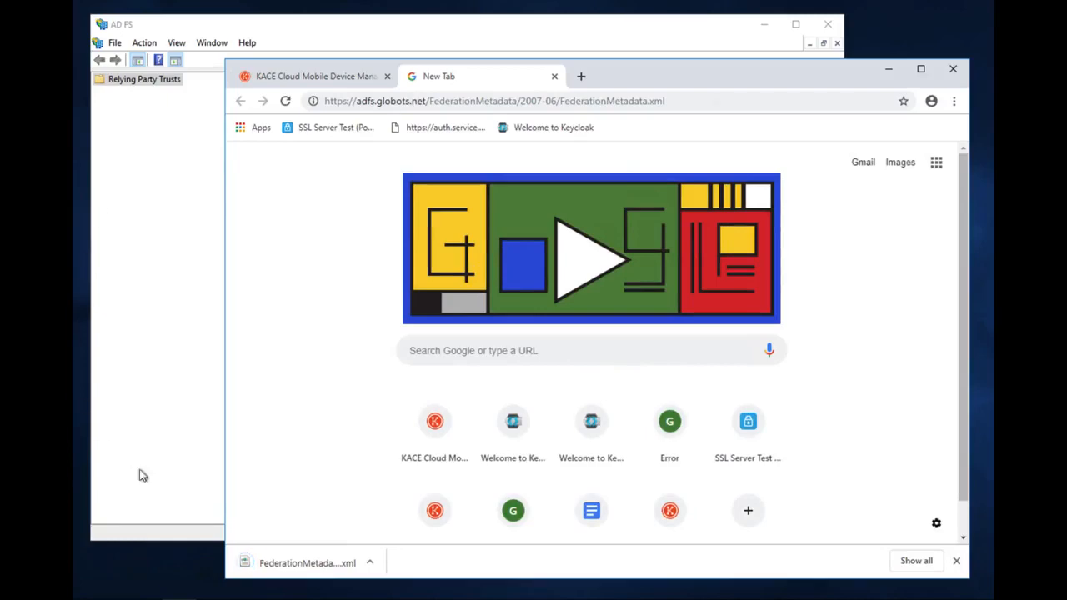
{"action": "left_click", "coordinate": [369, 563]}
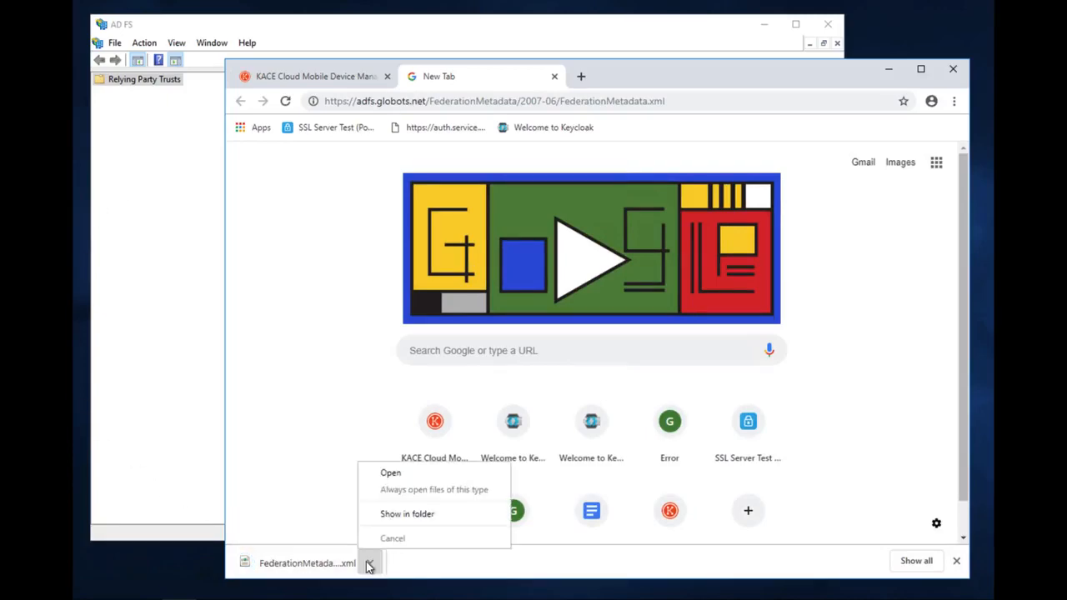
{"action": "left_click", "coordinate": [390, 475]}
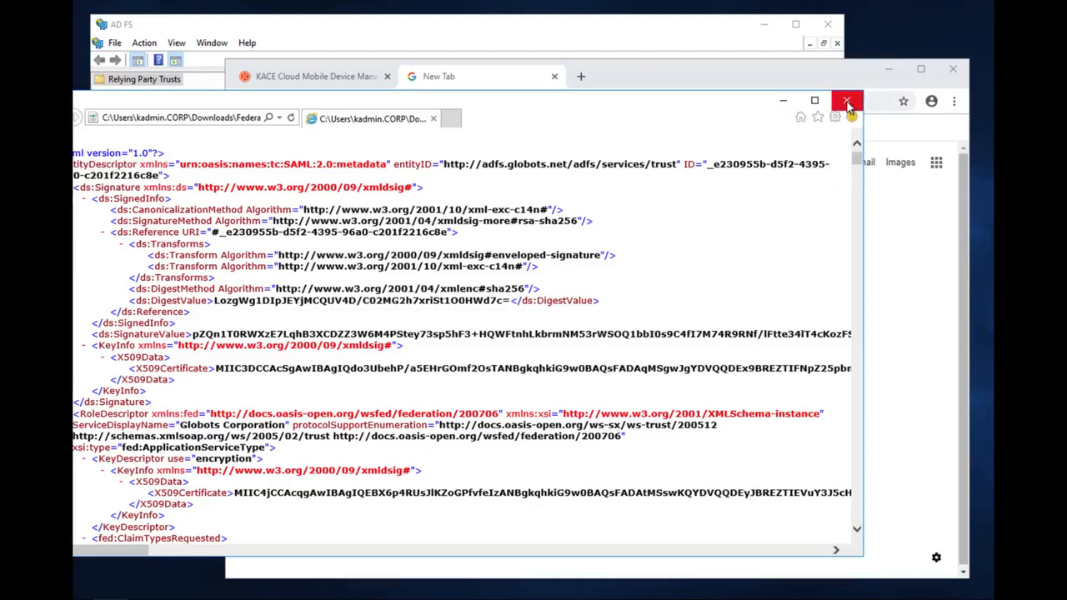
{"action": "left_click", "coordinate": [847, 105]}
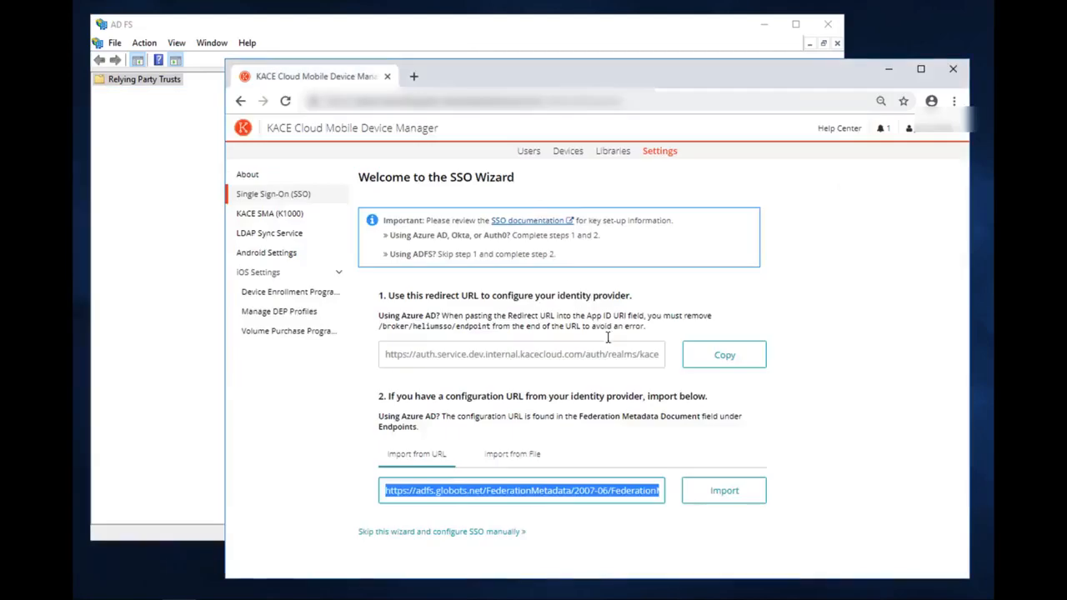
{"action": "left_click", "coordinate": [725, 498]}
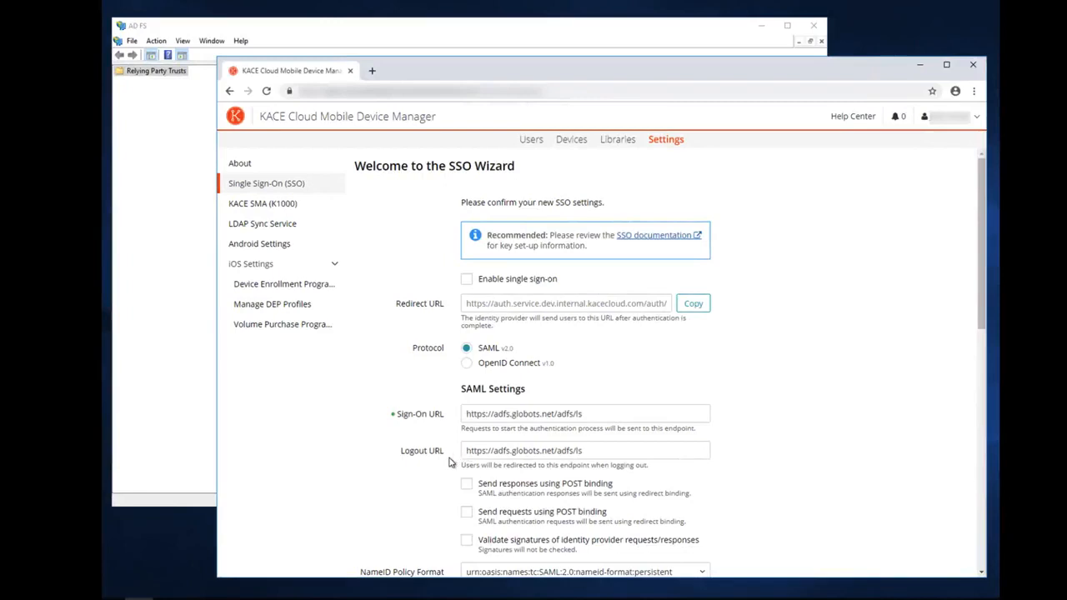
{"action": "scroll", "coordinate": [448, 462], "scroll_direction": "down", "scroll_amount": 3}
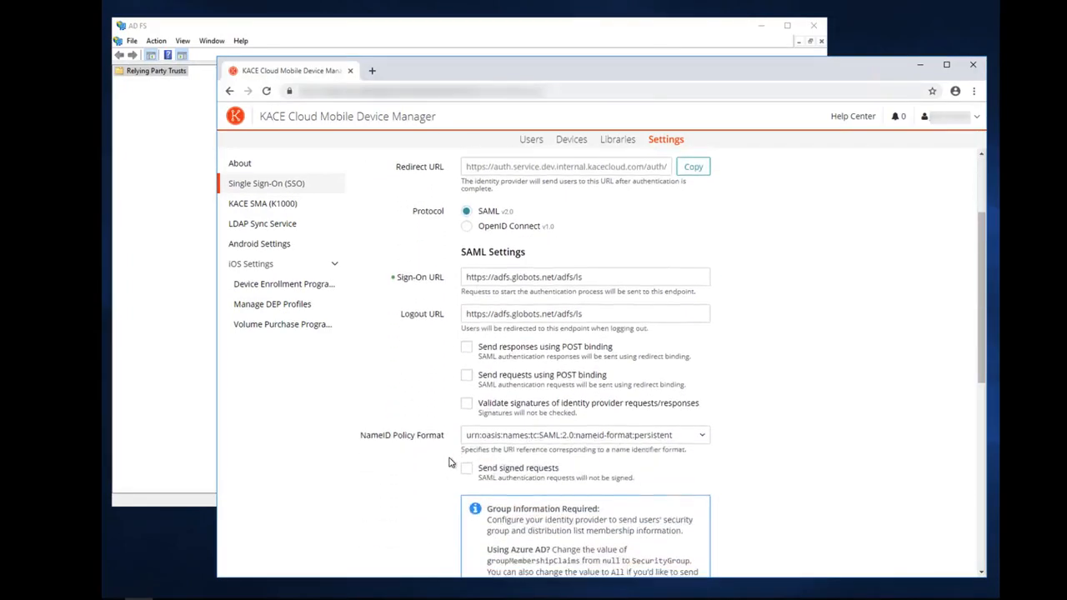
{"action": "scroll", "coordinate": [449, 458], "scroll_direction": "down", "scroll_amount": 1}
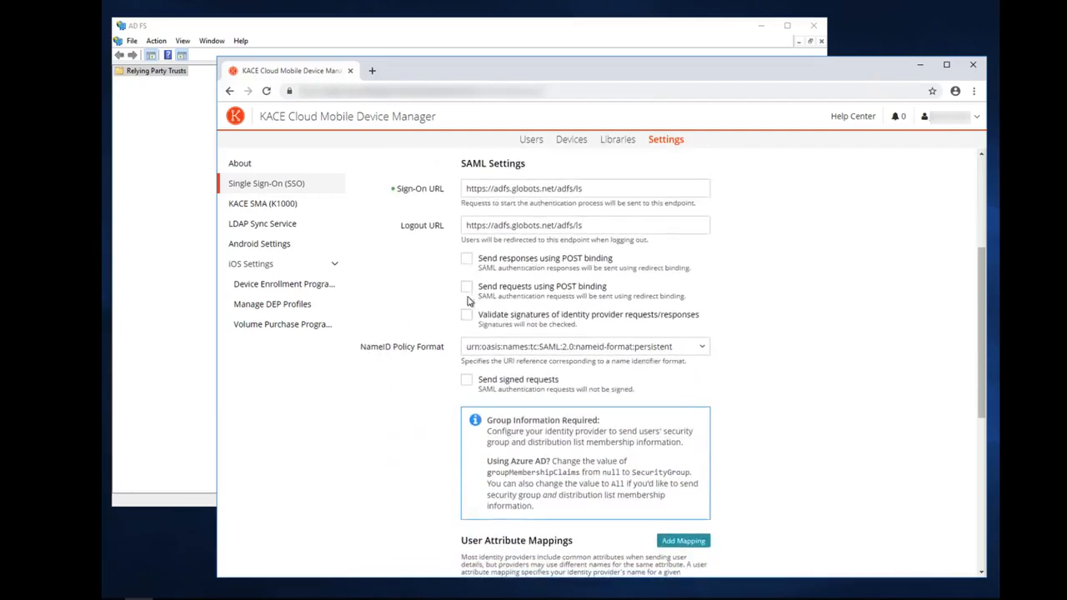
Enable signed requests with WindowsDomainQualifiedName NameID format, CERT_SUBJECT key name and RSA_SHA256
{"action": "left_click", "coordinate": [466, 384]}
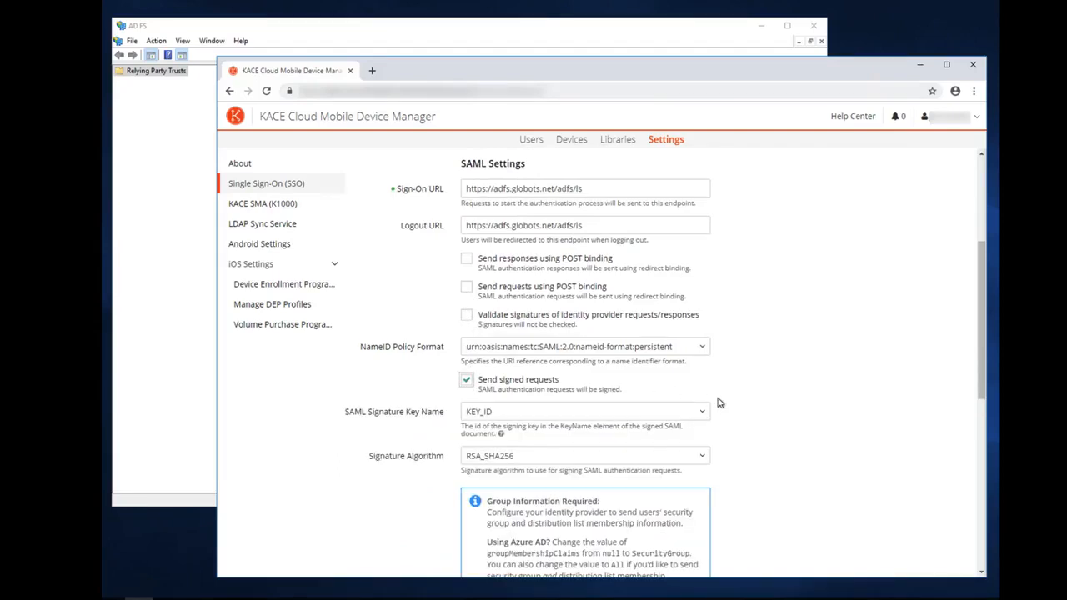
{"action": "scroll", "coordinate": [719, 403], "scroll_direction": "down", "scroll_amount": 2}
{"action": "scroll", "coordinate": [719, 402], "scroll_direction": "down", "scroll_amount": 1}
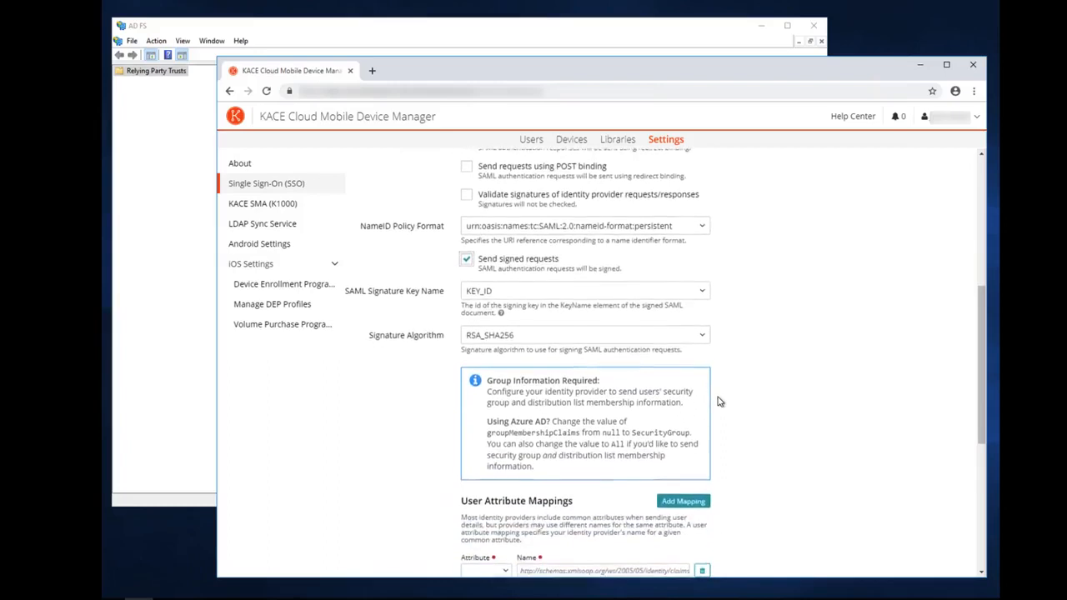
{"action": "left_click", "coordinate": [702, 227]}
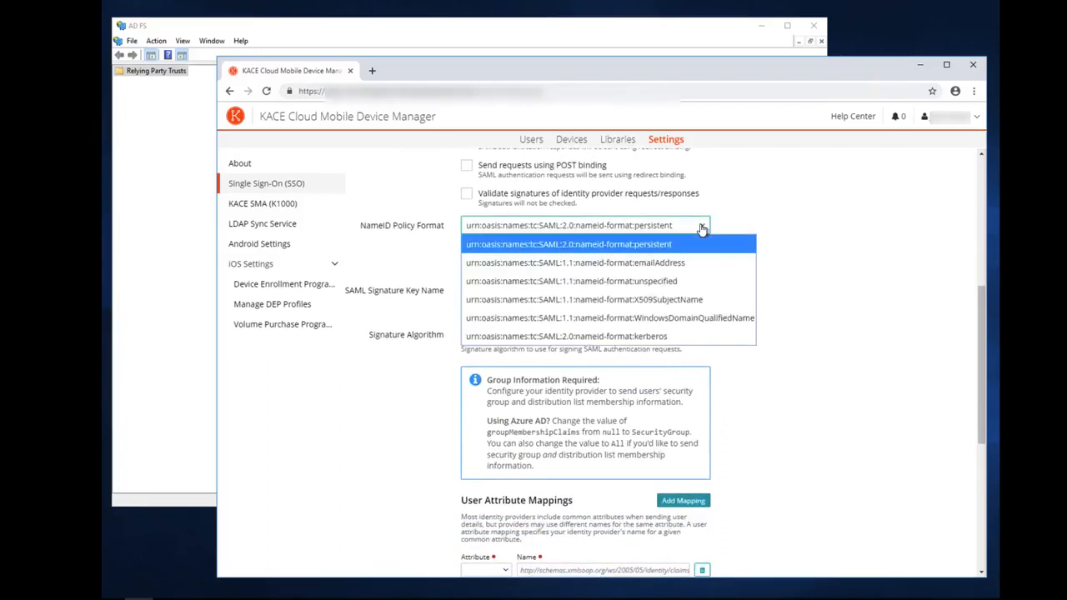
{"action": "left_click", "coordinate": [672, 317]}
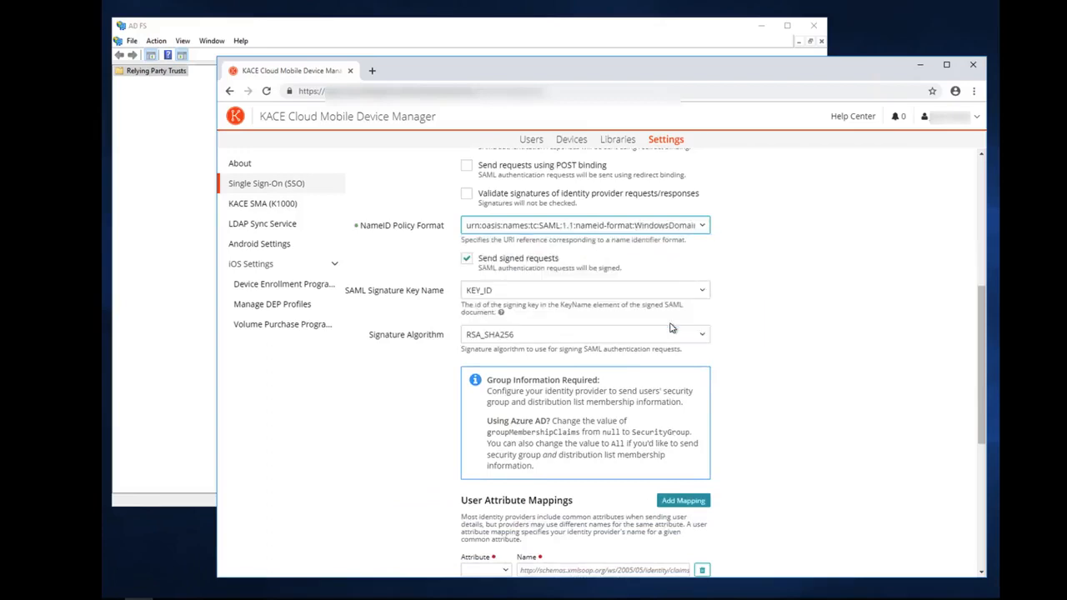
{"action": "left_click", "coordinate": [701, 291]}
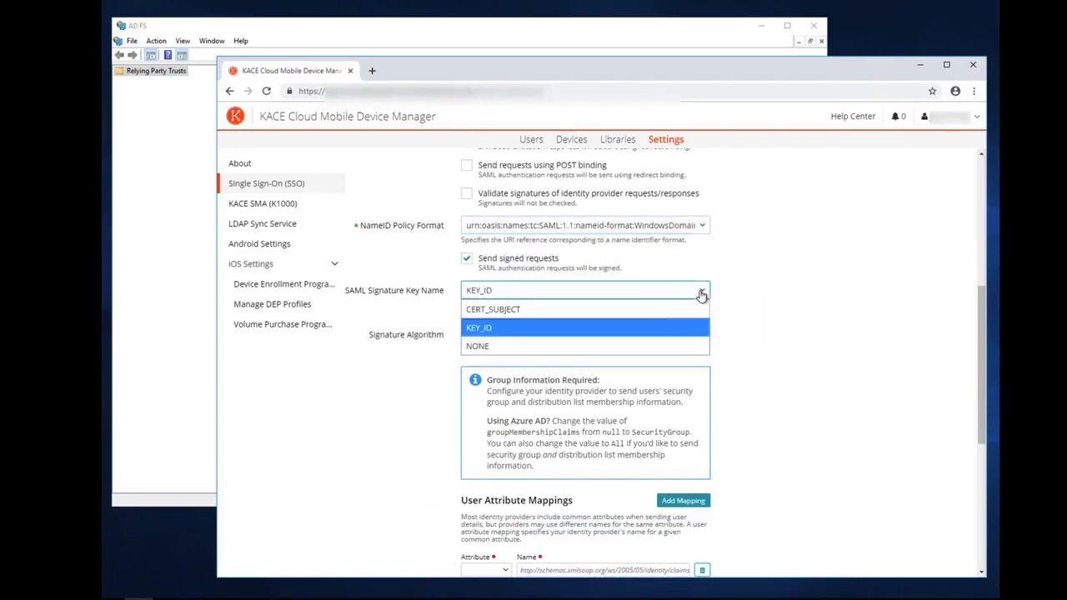
{"action": "left_click", "coordinate": [660, 309]}
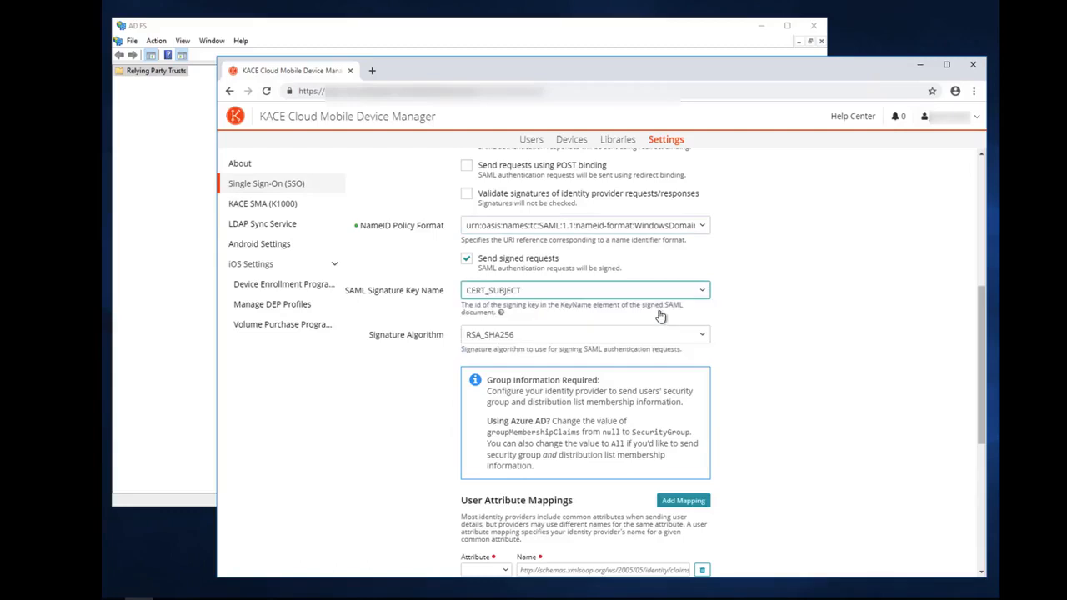
{"action": "left_click", "coordinate": [703, 338]}
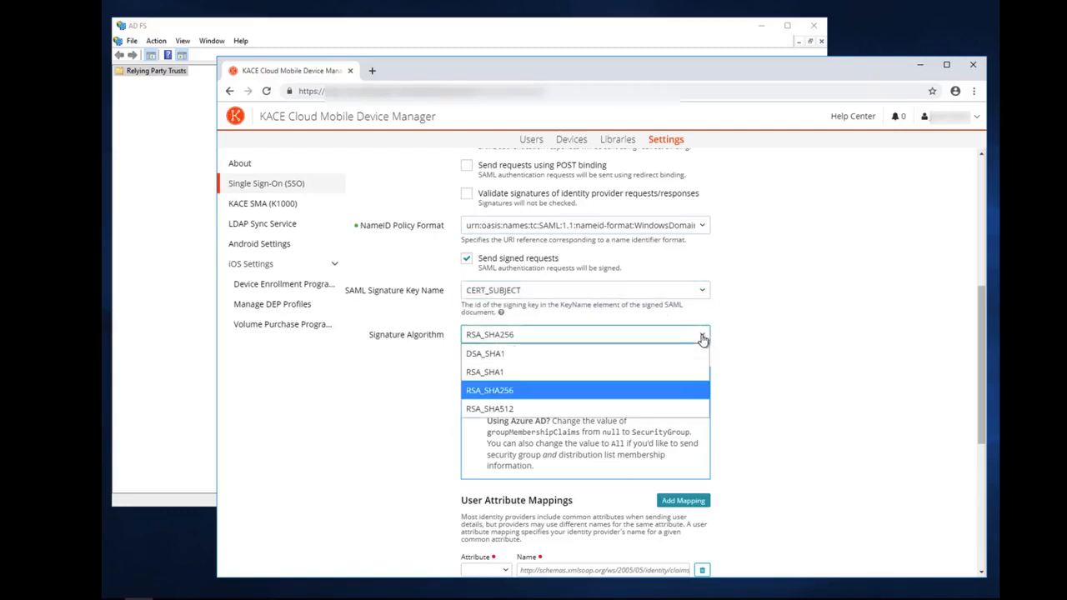
{"action": "left_click", "coordinate": [702, 337]}
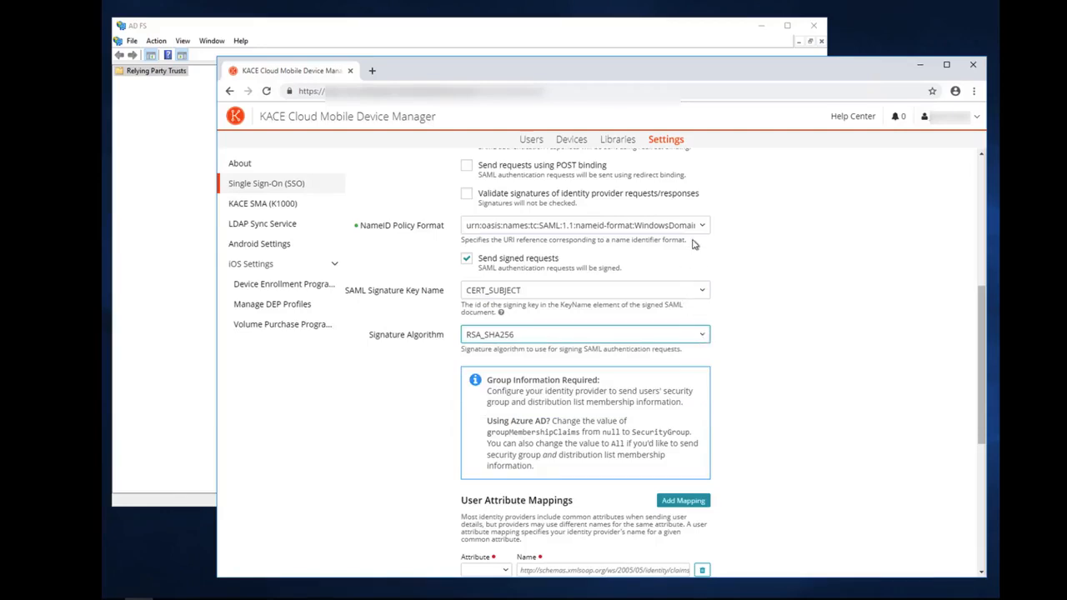
{"action": "scroll", "coordinate": [693, 245], "scroll_direction": "up", "scroll_amount": 2}
{"action": "scroll", "coordinate": [693, 245], "scroll_direction": "up", "scroll_amount": 1}
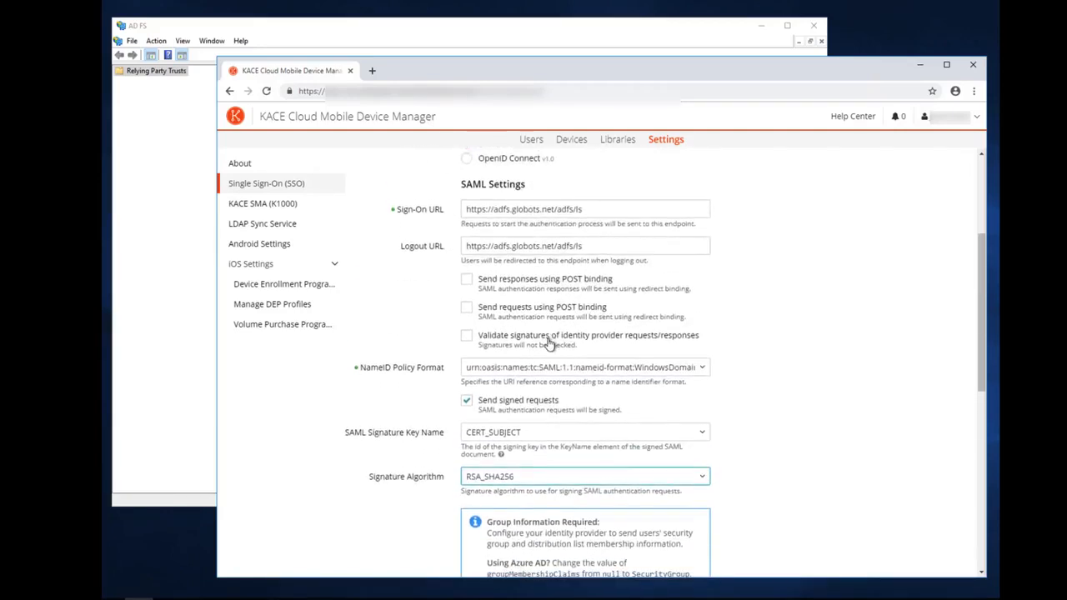
Enable validation of identity provider signatures and scroll down to User Attribute Mappings
{"action": "left_click", "coordinate": [468, 338]}
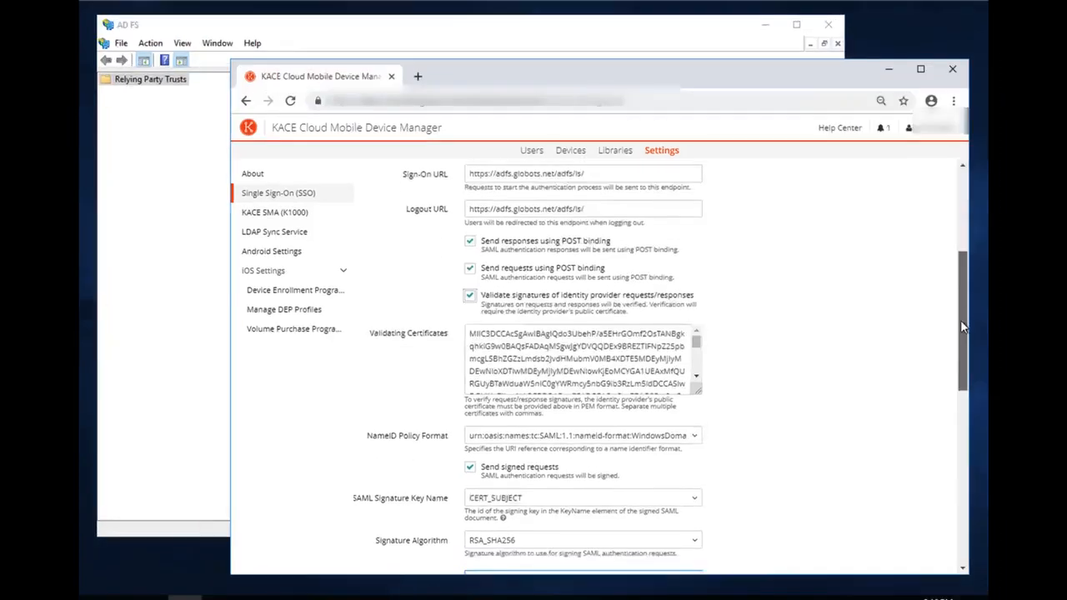
{"action": "left_click_drag", "start_coordinate": [960, 320], "coordinate": [958, 471]}
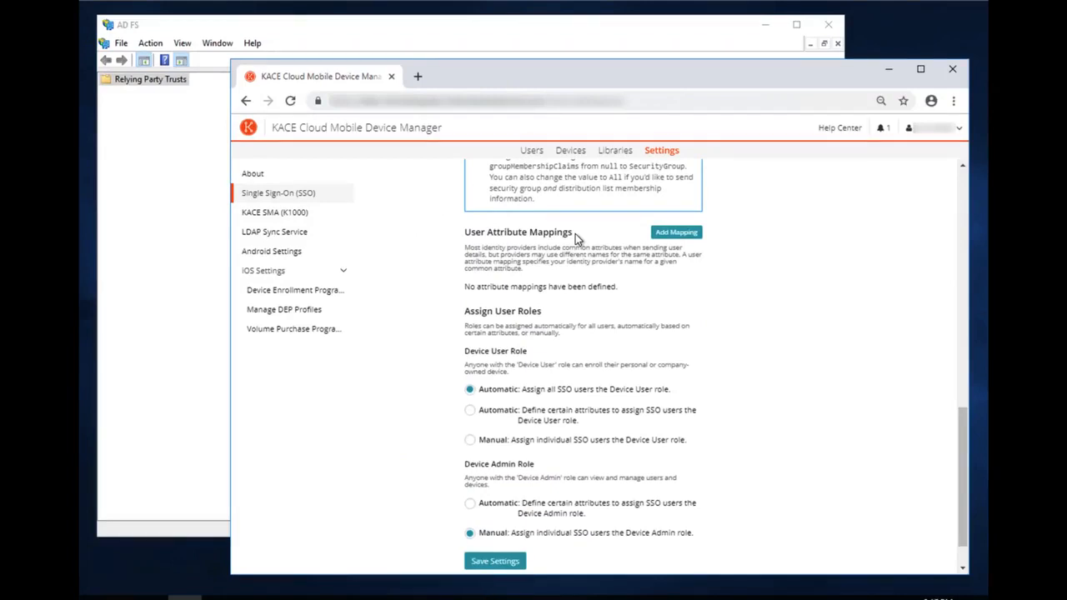
Add First Name and Last Name attribute mappings with their pasted xmlsoap claim URLs
{"action": "left_click", "coordinate": [676, 232]}
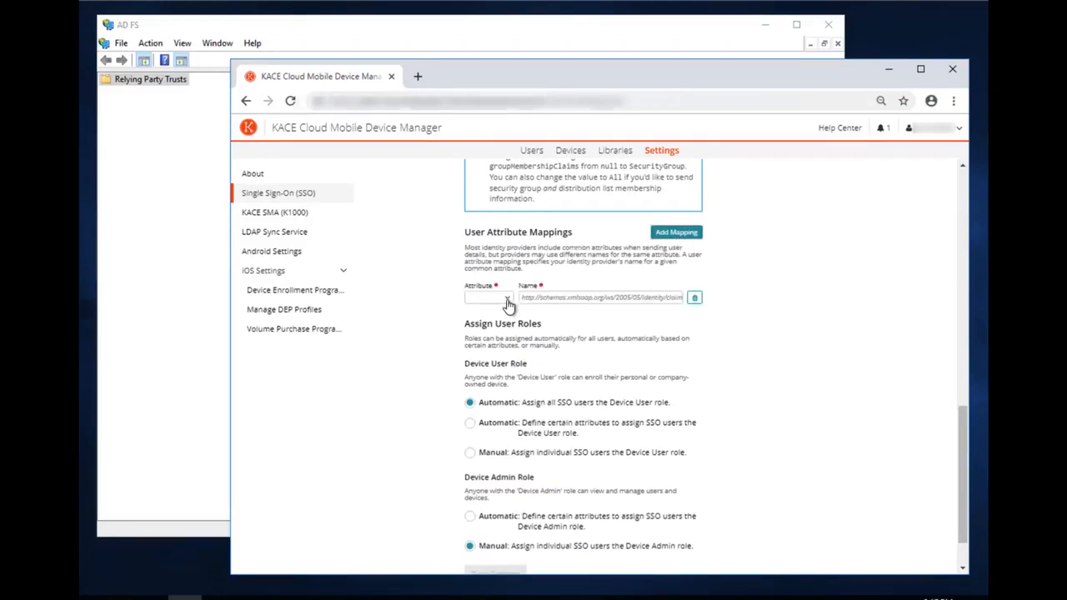
{"action": "left_click", "coordinate": [507, 300]}
{"action": "left_click", "coordinate": [481, 316]}
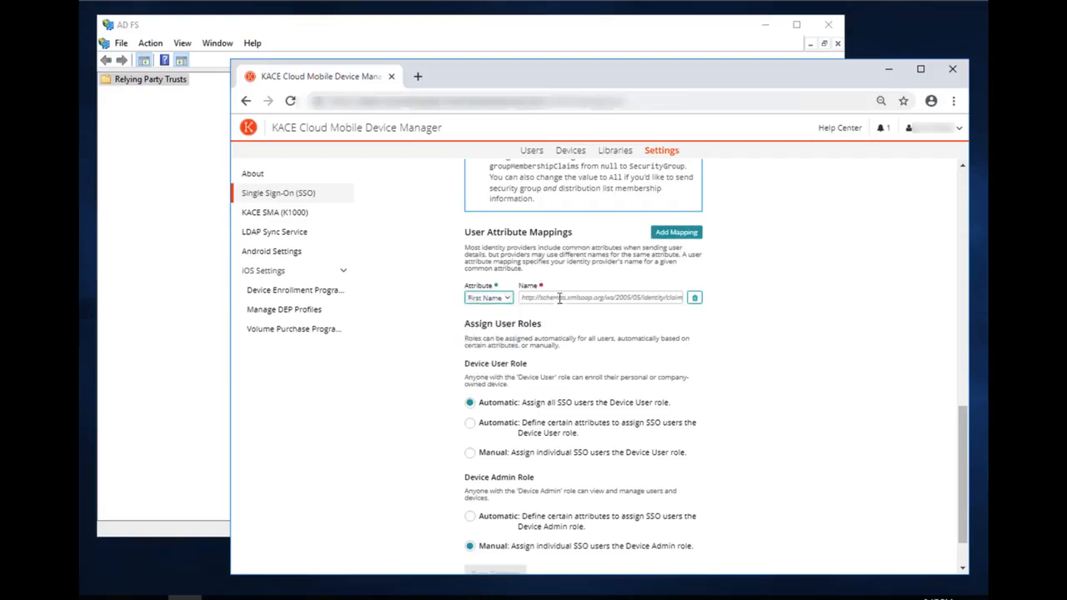
{"action": "left_click", "coordinate": [564, 298]}
{"action": "key", "text": "ctrl+v"}
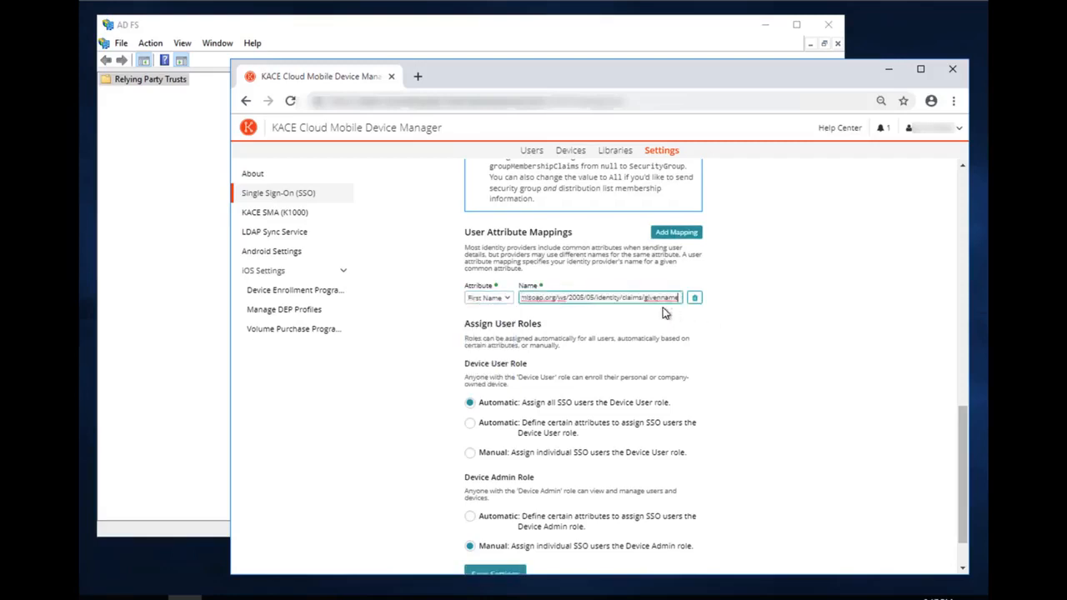
{"action": "double_click", "coordinate": [666, 297]}
{"action": "left_click", "coordinate": [735, 315]}
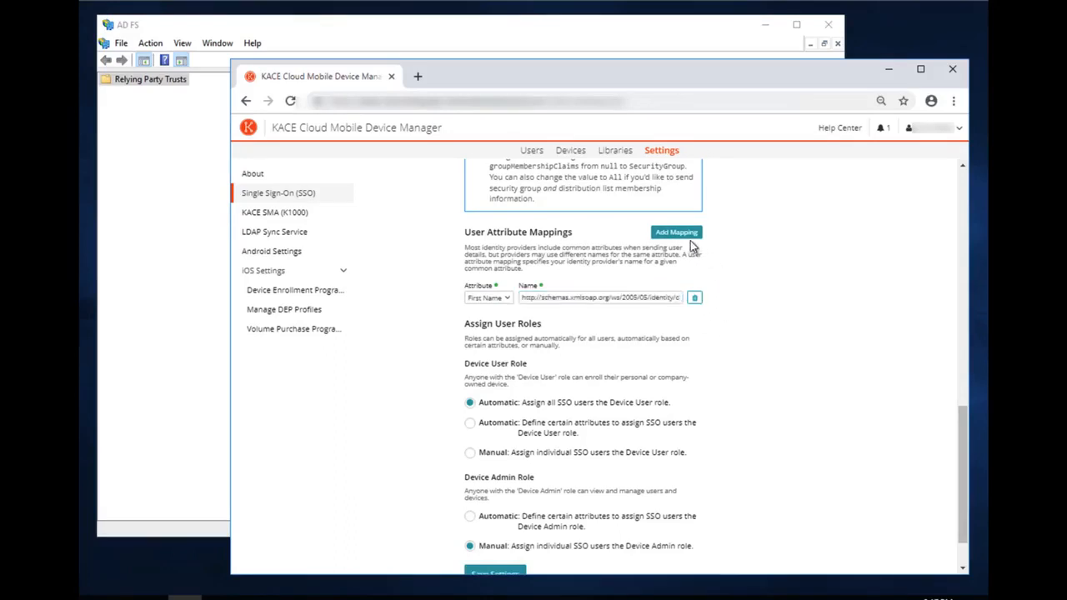
{"action": "left_click", "coordinate": [685, 236]}
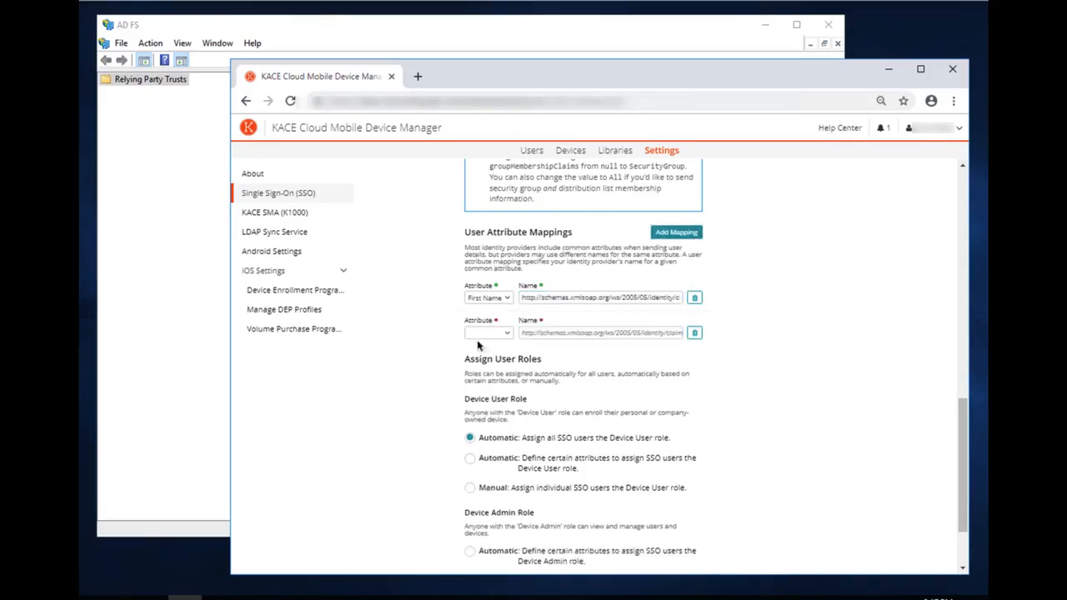
{"action": "left_click", "coordinate": [506, 334]}
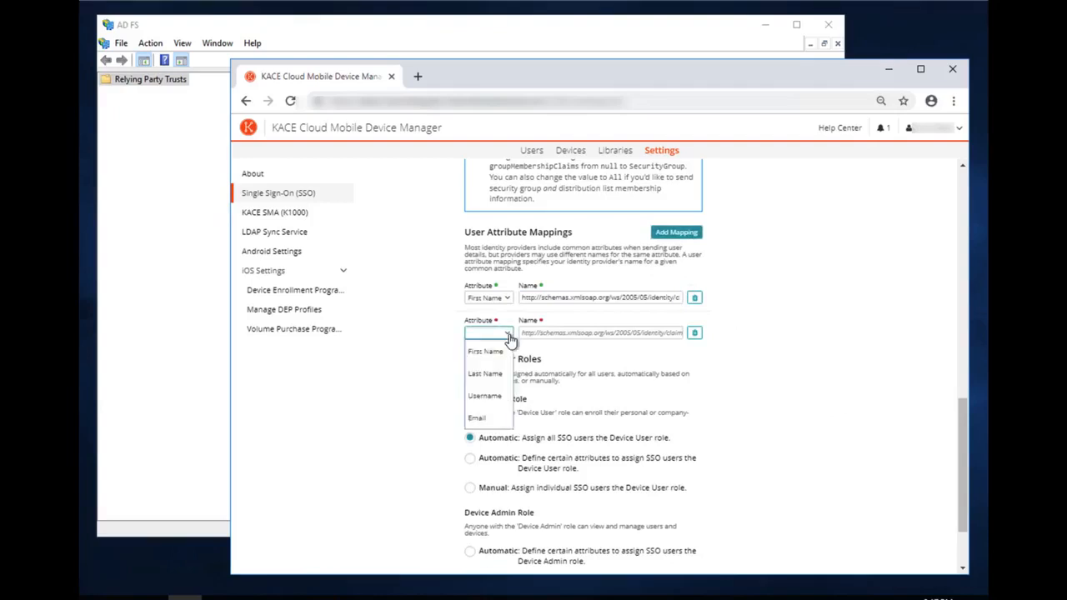
{"action": "left_click", "coordinate": [487, 373]}
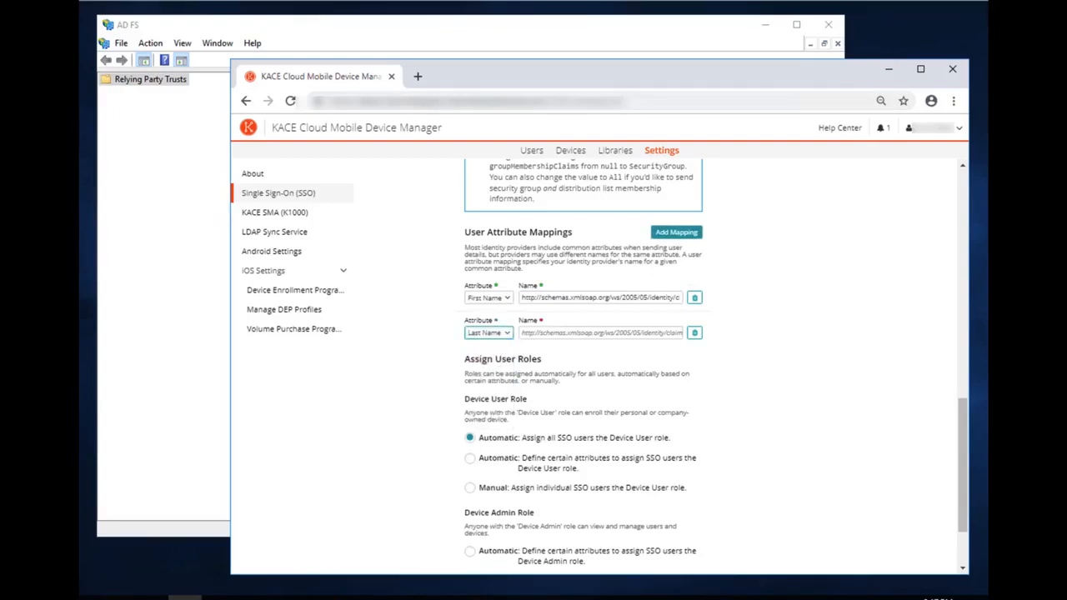
{"action": "left_click", "coordinate": [548, 334]}
{"action": "type", "text": "http://schemas.xmlsoap.org/ws/2005/05/identity/claims/givenname"}
{"action": "left_click_drag", "start_coordinate": [647, 334], "coordinate": [691, 336]}
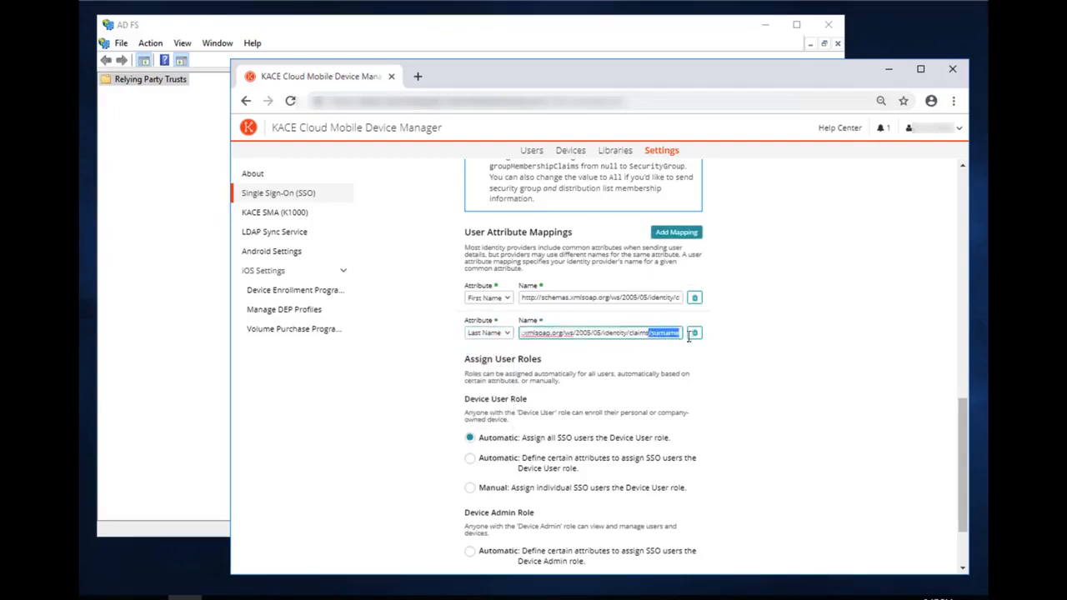
Add Username and Email attribute mappings with their claim URLs, the Email one ending in emailaddress
{"action": "left_click", "coordinate": [686, 236]}
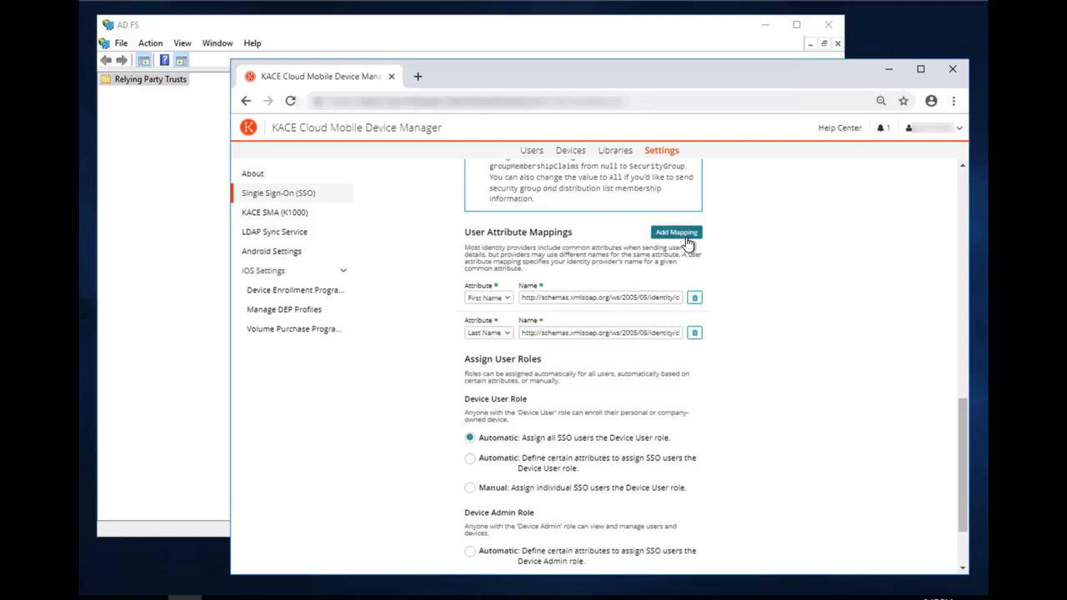
{"action": "left_click", "coordinate": [489, 368]}
{"action": "left_click", "coordinate": [483, 429]}
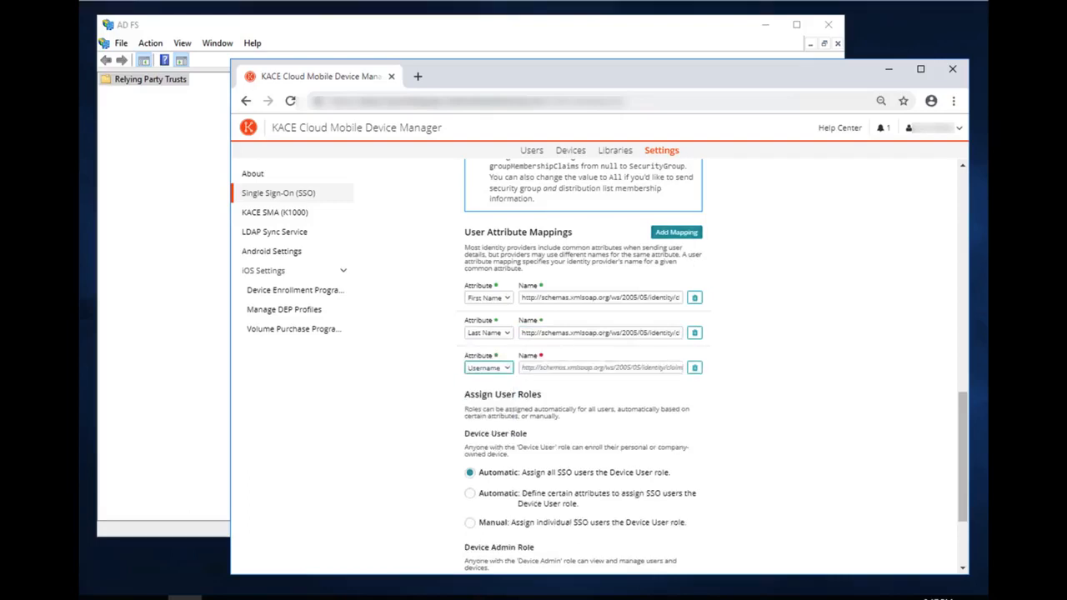
{"action": "left_click_drag", "start_coordinate": [617, 368], "coordinate": [685, 368]}
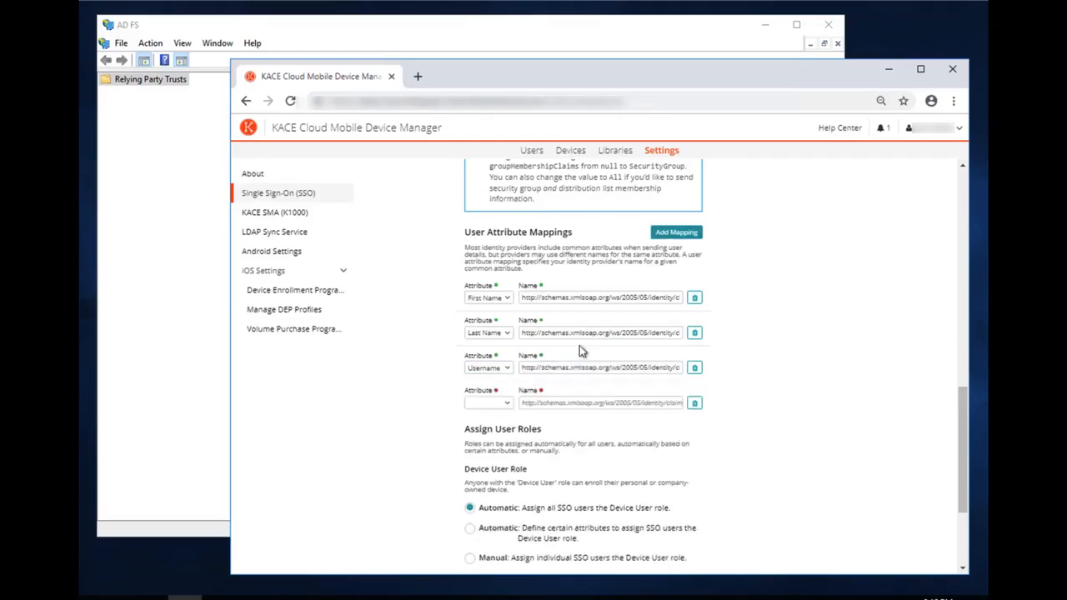
{"action": "left_click", "coordinate": [505, 405]}
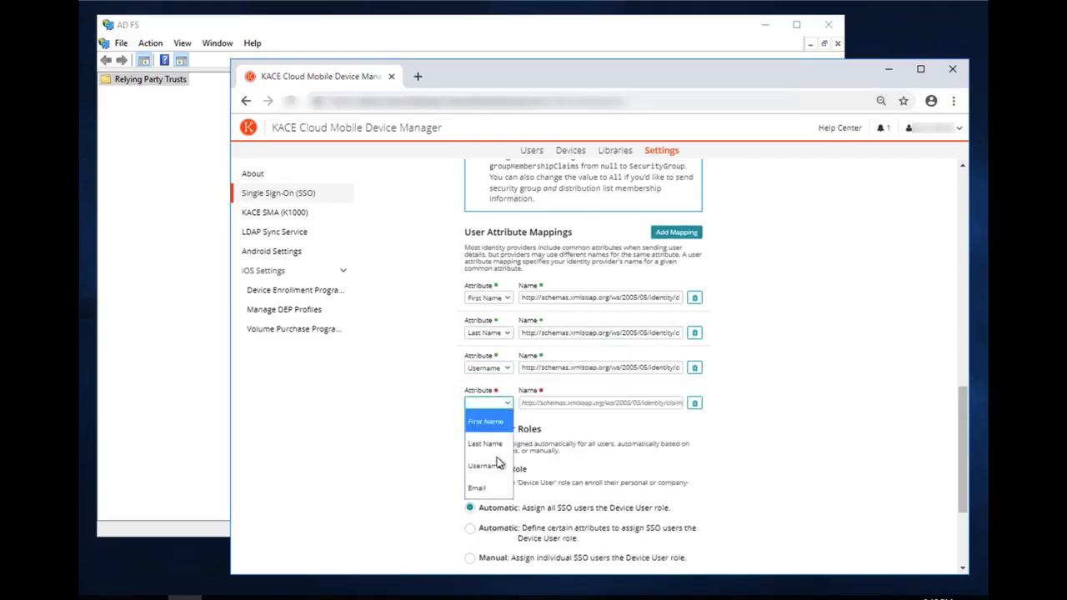
{"action": "left_click", "coordinate": [480, 488]}
{"action": "left_click", "coordinate": [610, 404]}
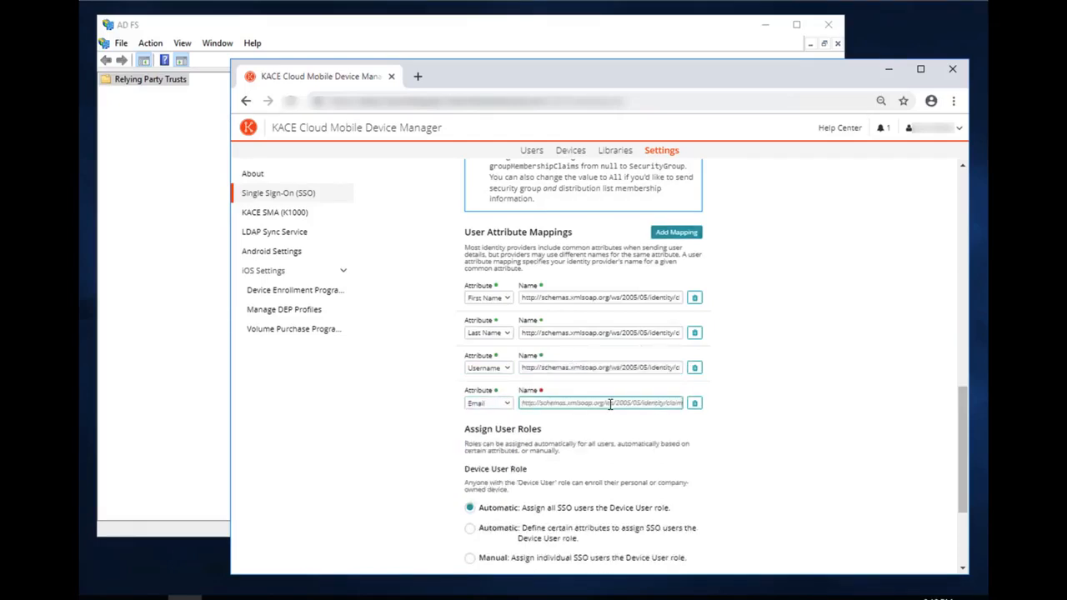
{"action": "type", "text": "http://schemas.xmlsoap.org/ws/2005/05/identity/claims/emailaddress"}
{"action": "left_click_drag", "start_coordinate": [635, 404], "coordinate": [690, 410]}
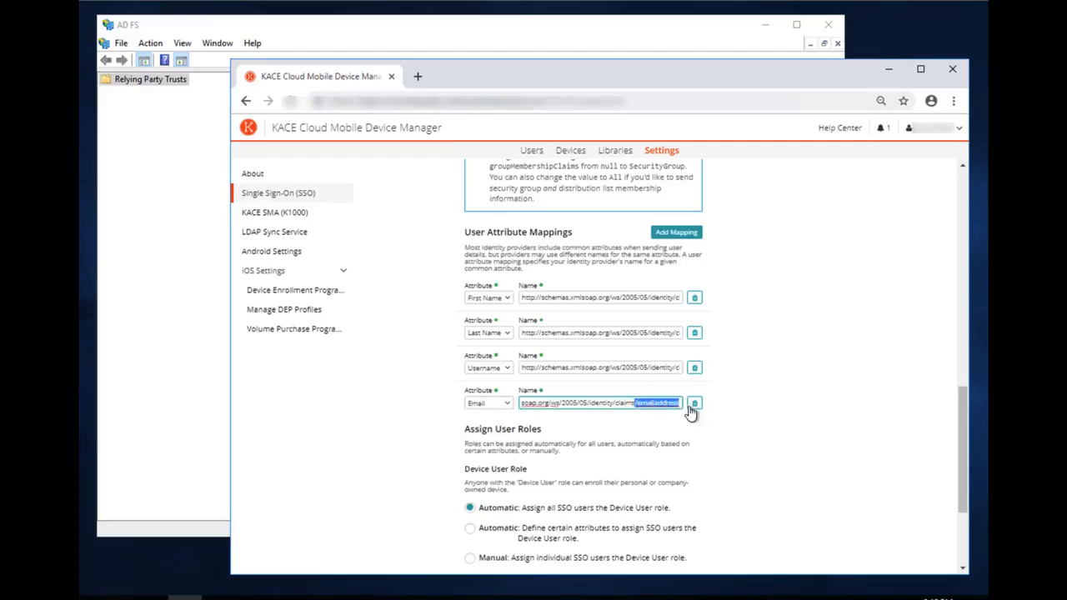
{"action": "left_click", "coordinate": [657, 410]}
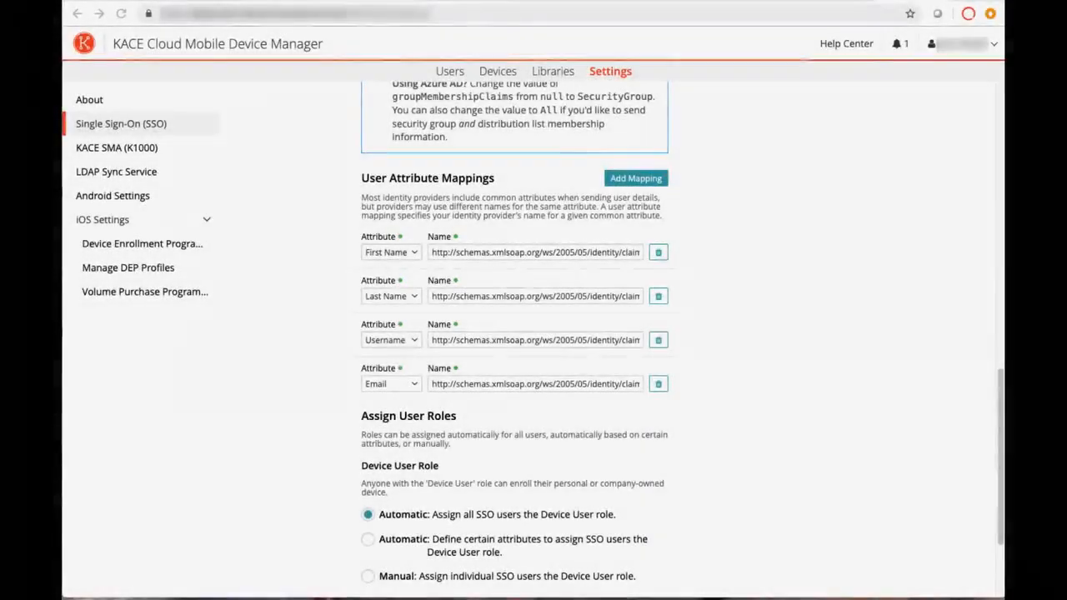
{"action": "scroll", "coordinate": [689, 407], "scroll_direction": "down", "scroll_amount": 1}
{"action": "scroll", "coordinate": [689, 407], "scroll_direction": "down", "scroll_amount": 2}
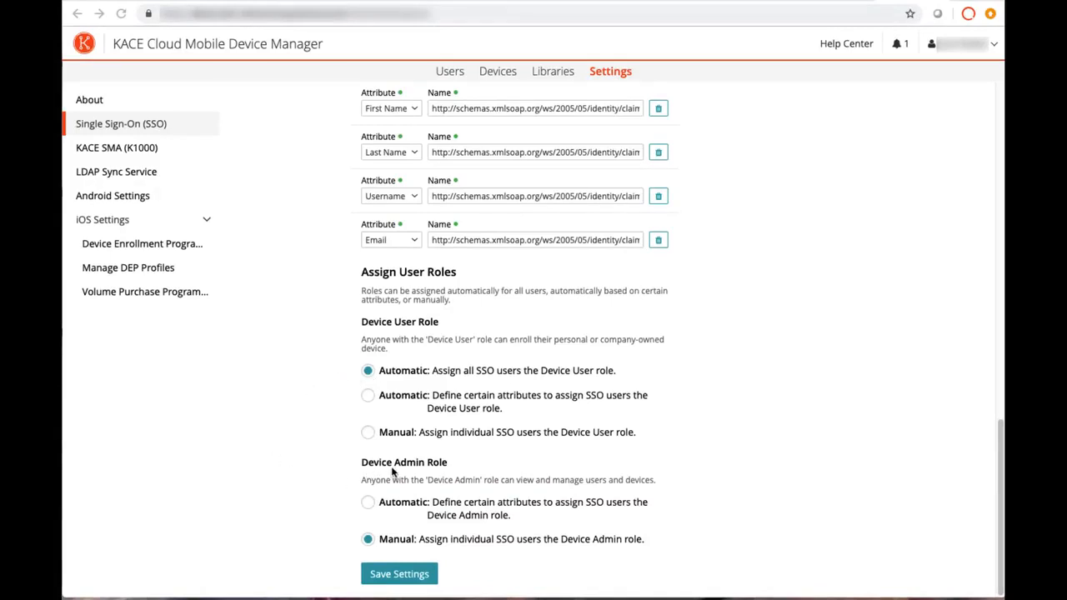
{"action": "left_click", "coordinate": [369, 506]}
{"action": "scroll", "coordinate": [600, 525], "scroll_direction": "down", "scroll_amount": 2}
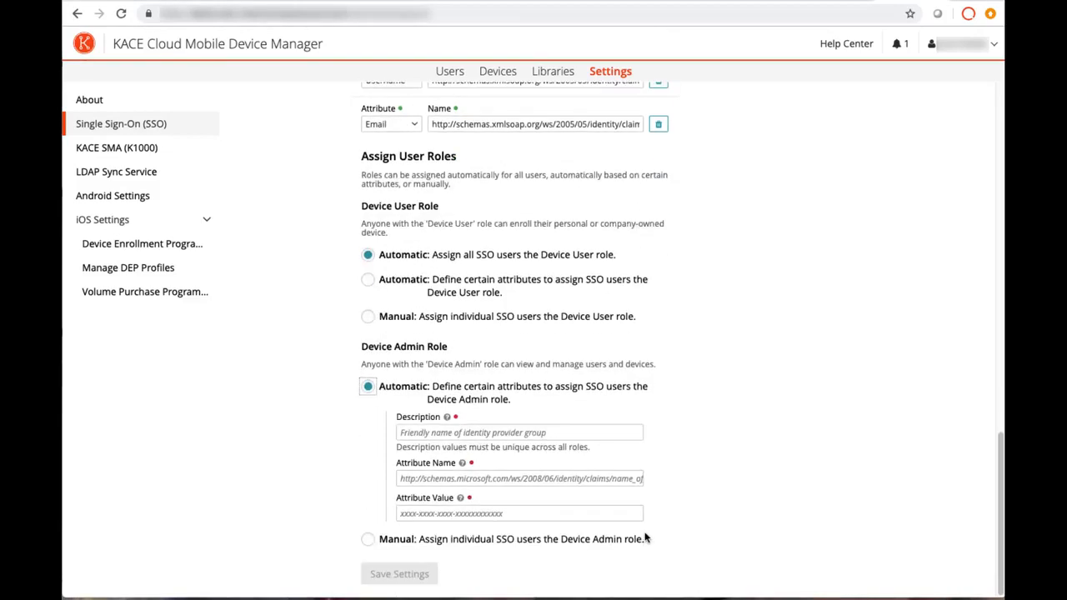
{"action": "key", "text": "Tab"}
{"action": "type", "text": "DeviceA"}
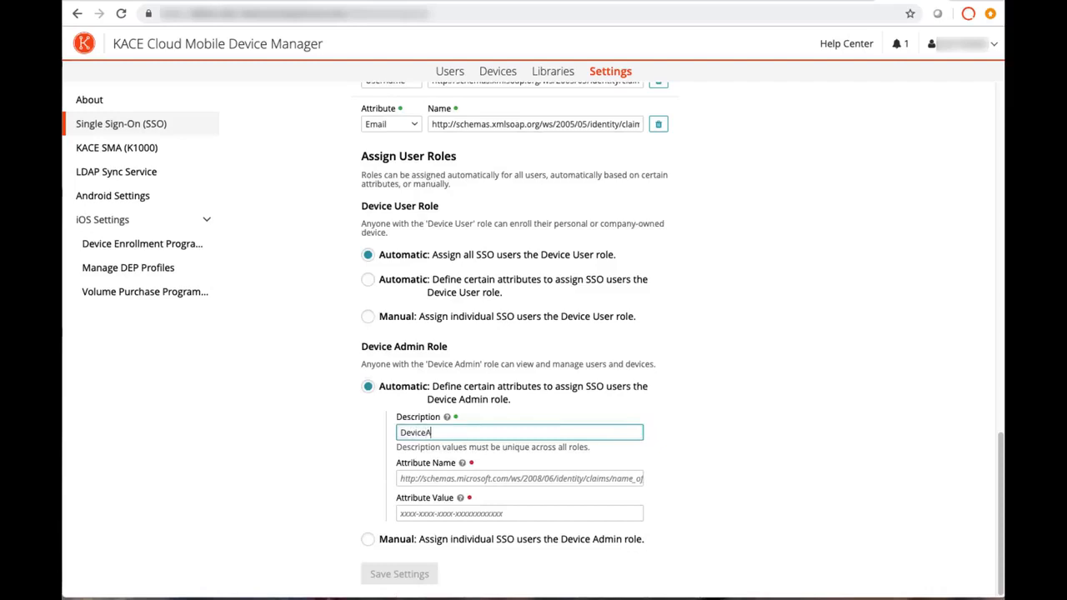
{"action": "type", "text": "dmins Group"}
{"action": "left_click", "coordinate": [425, 478]}
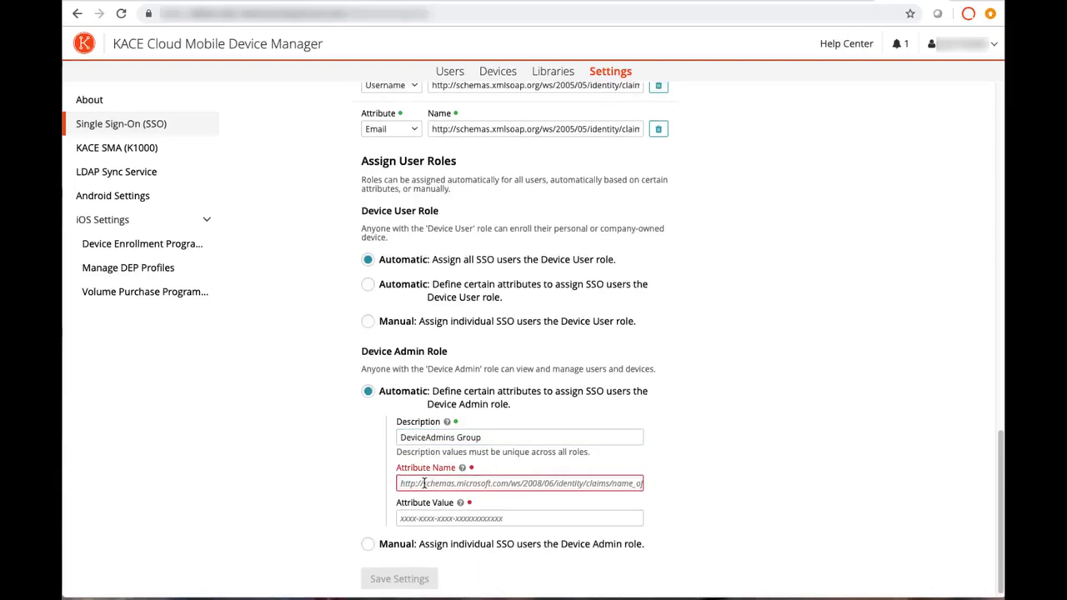
{"action": "type", "text": "http://schemas.xmlsoap.org/claims/Group"}
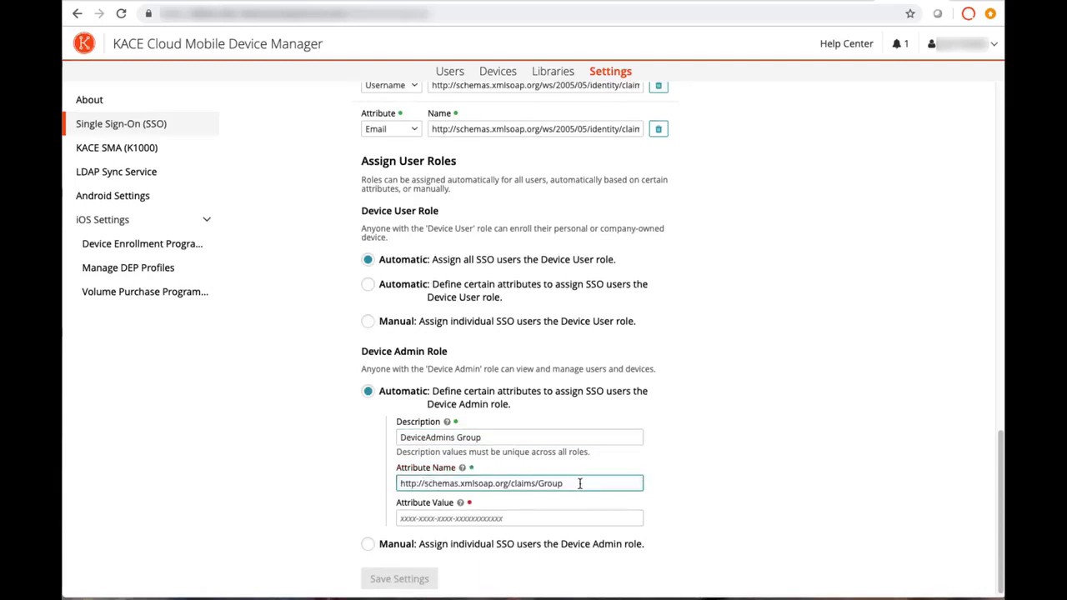
{"action": "left_click_drag", "start_coordinate": [564, 484], "coordinate": [542, 487]}
{"action": "key", "text": "Tab"}
{"action": "type", "text": "D"}
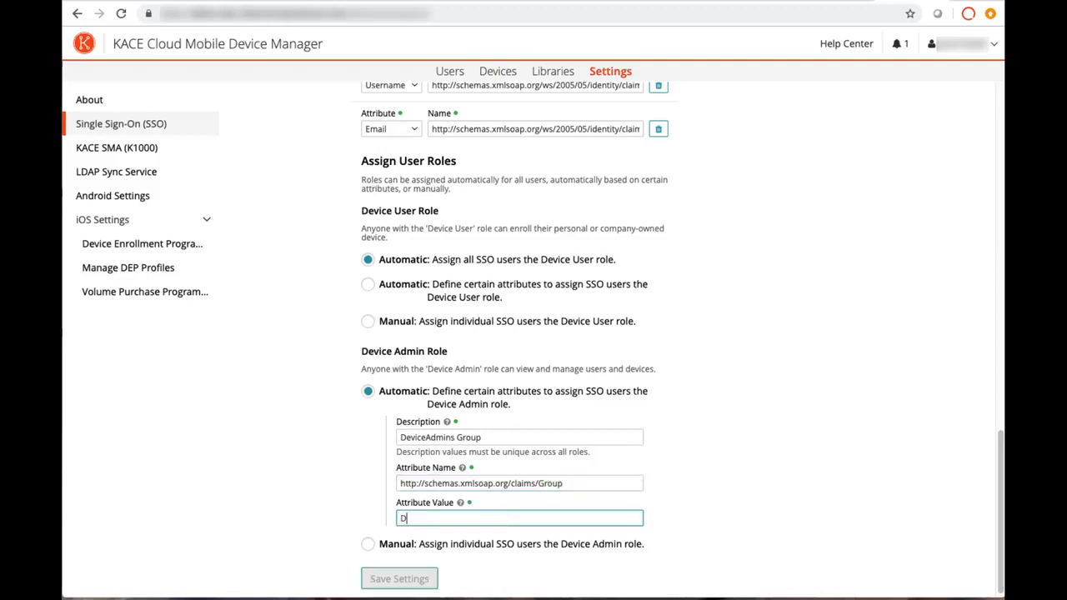
{"action": "type", "text": "eviceAdmins"}
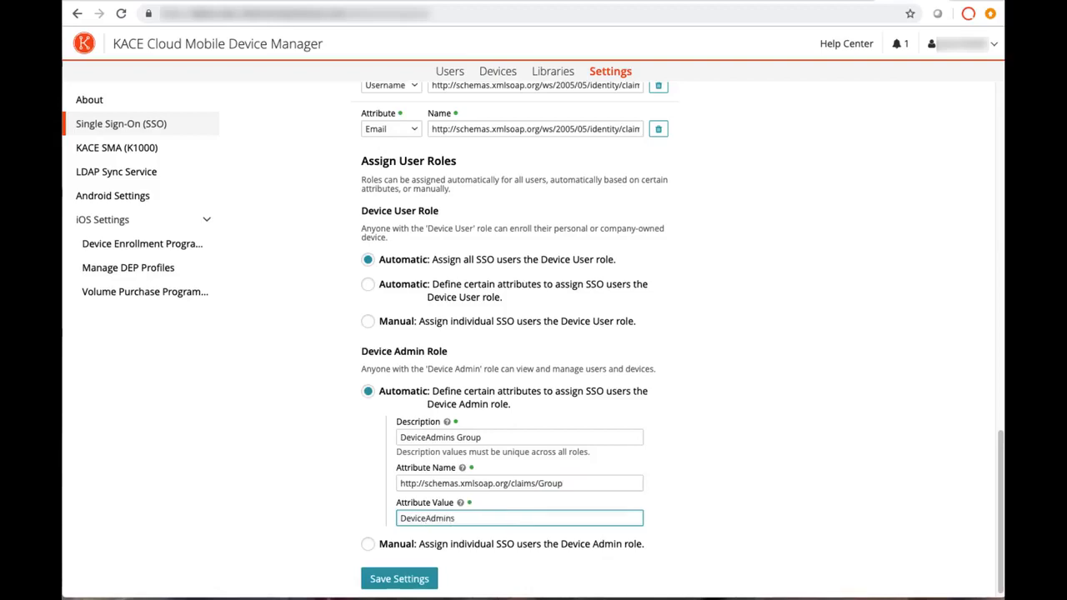
{"action": "left_click", "coordinate": [429, 578]}
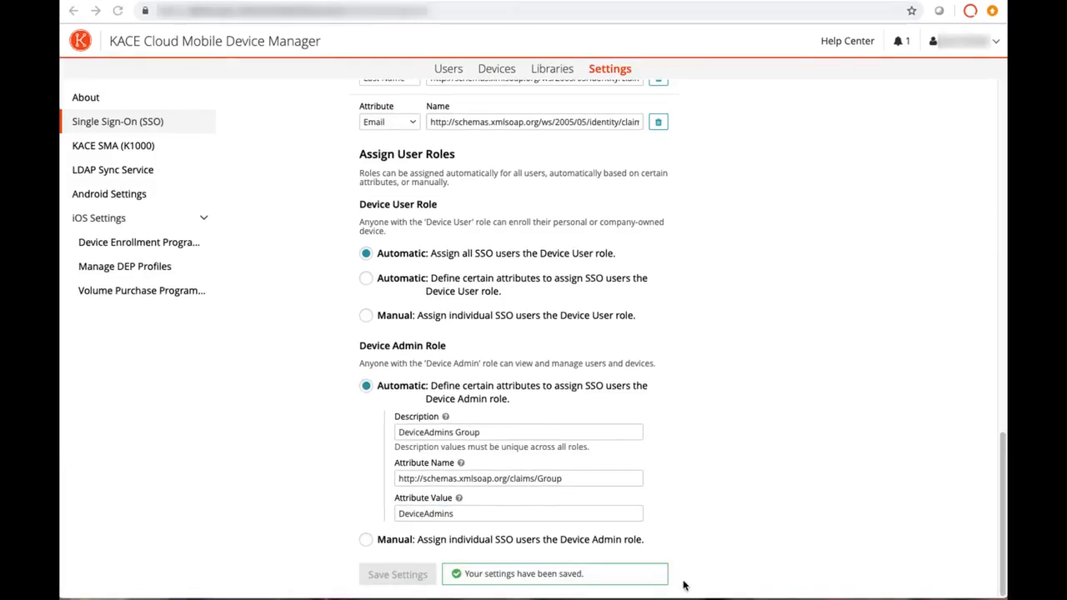
Copy the Redirect URL from the top of the Single Sign-On Settings
{"action": "scroll", "coordinate": [688, 551], "scroll_direction": "up", "scroll_amount": 3}
{"action": "scroll", "coordinate": [687, 550], "scroll_direction": "up", "scroll_amount": 10}
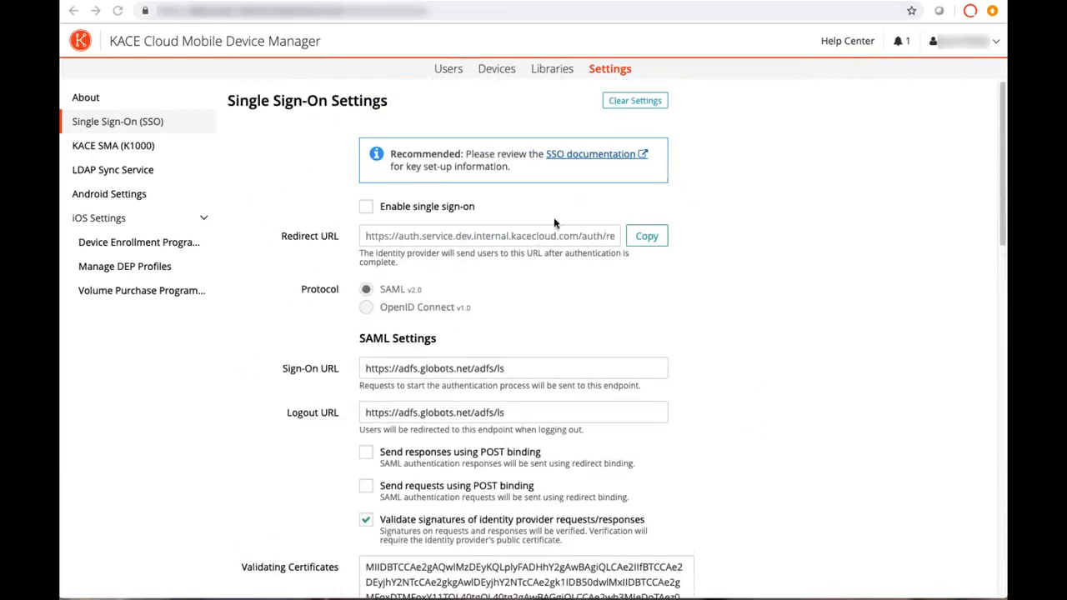
{"action": "left_click", "coordinate": [648, 241]}
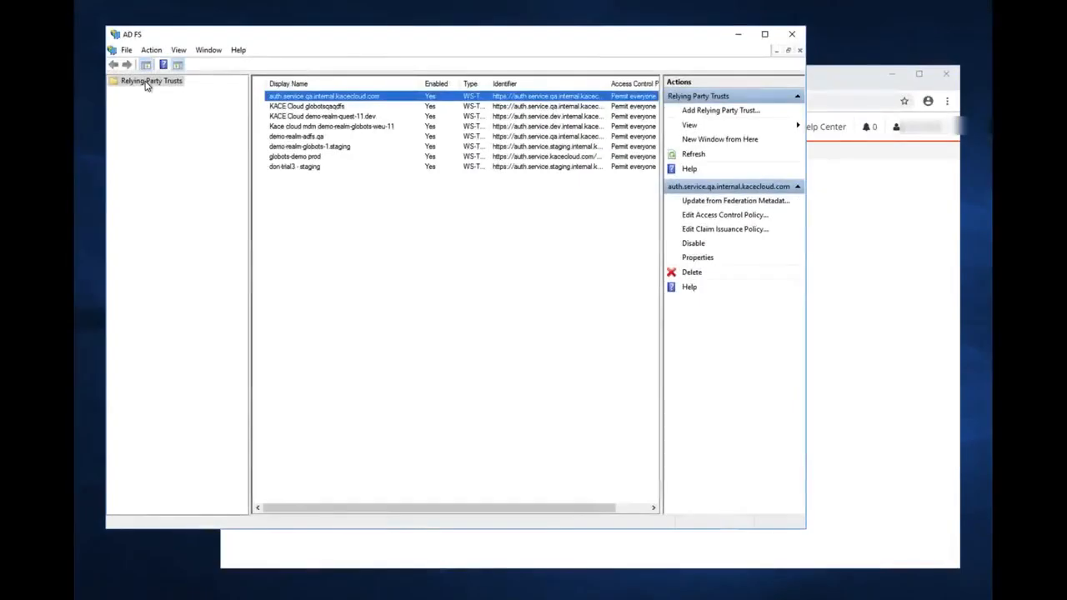
Begin a claims-aware relying party trust from the pasted metadata URL with /descriptor appended
{"action": "right_click", "coordinate": [146, 84]}
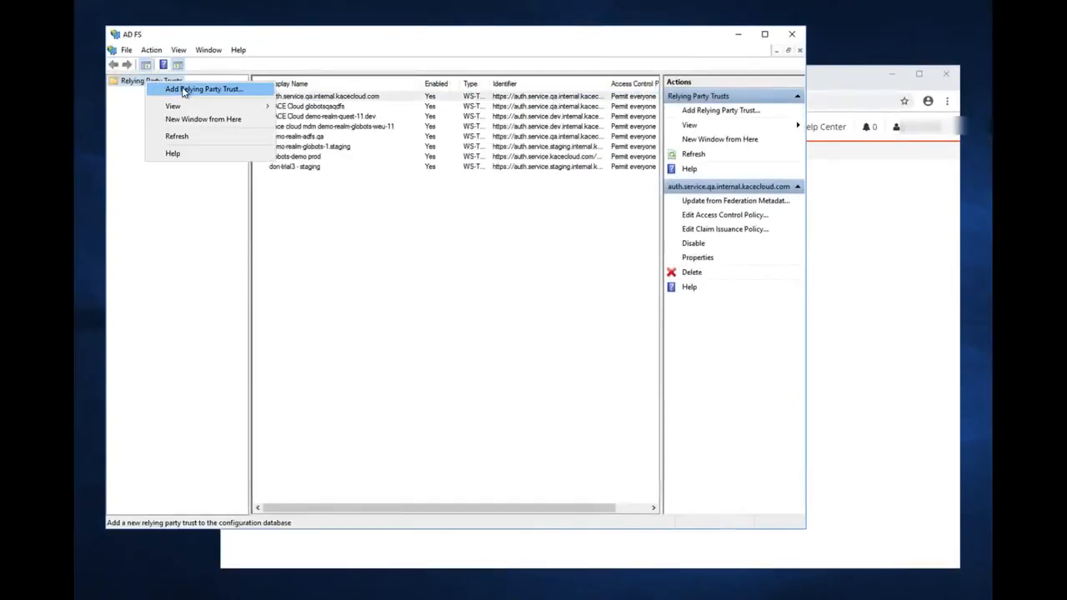
{"action": "left_click", "coordinate": [184, 90]}
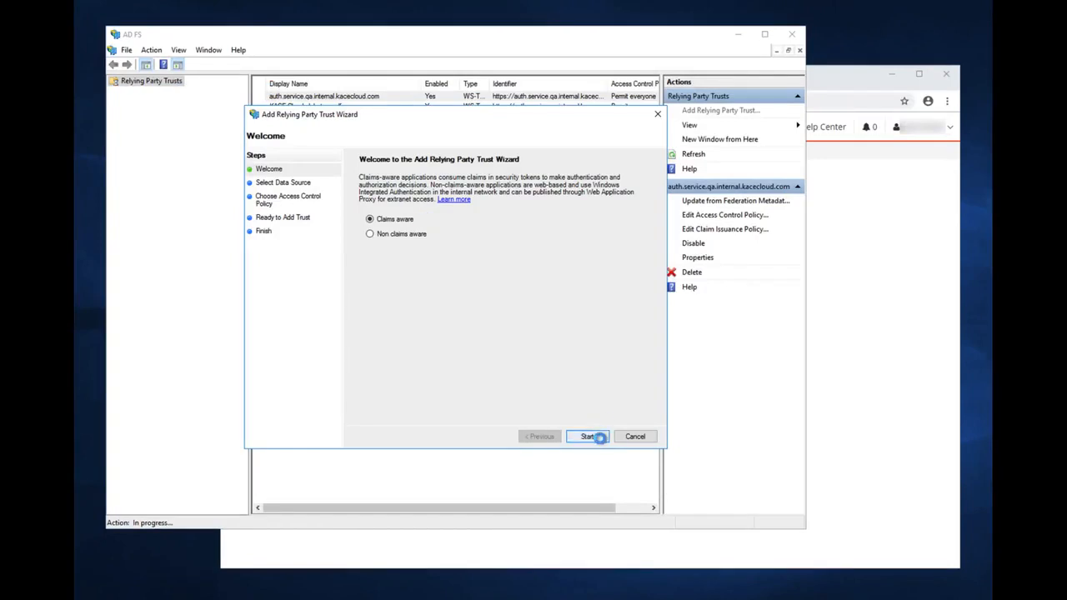
{"action": "left_click", "coordinate": [599, 435]}
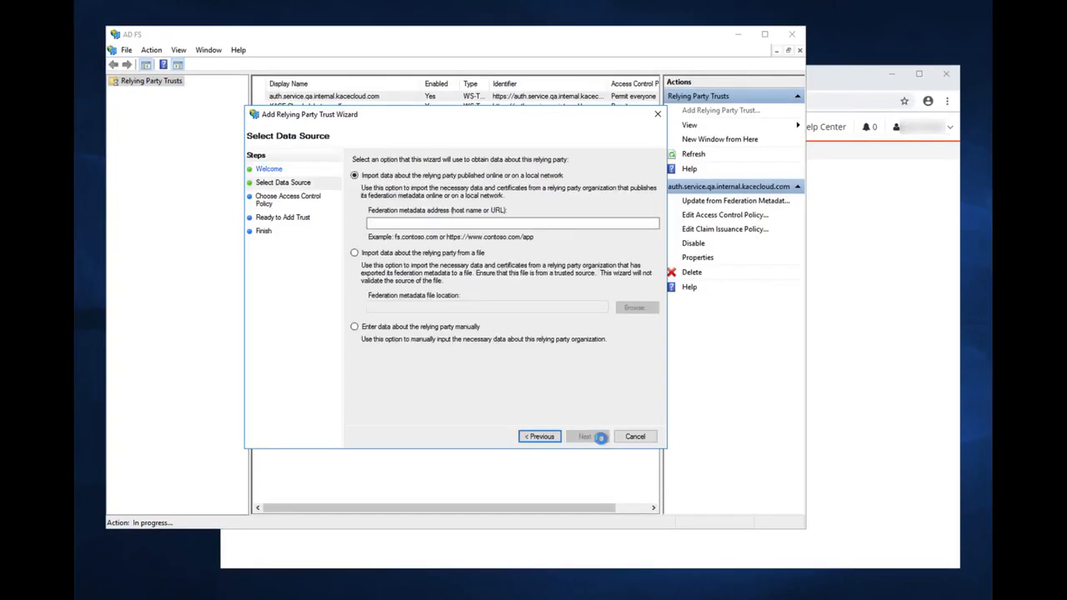
{"action": "left_click", "coordinate": [464, 223]}
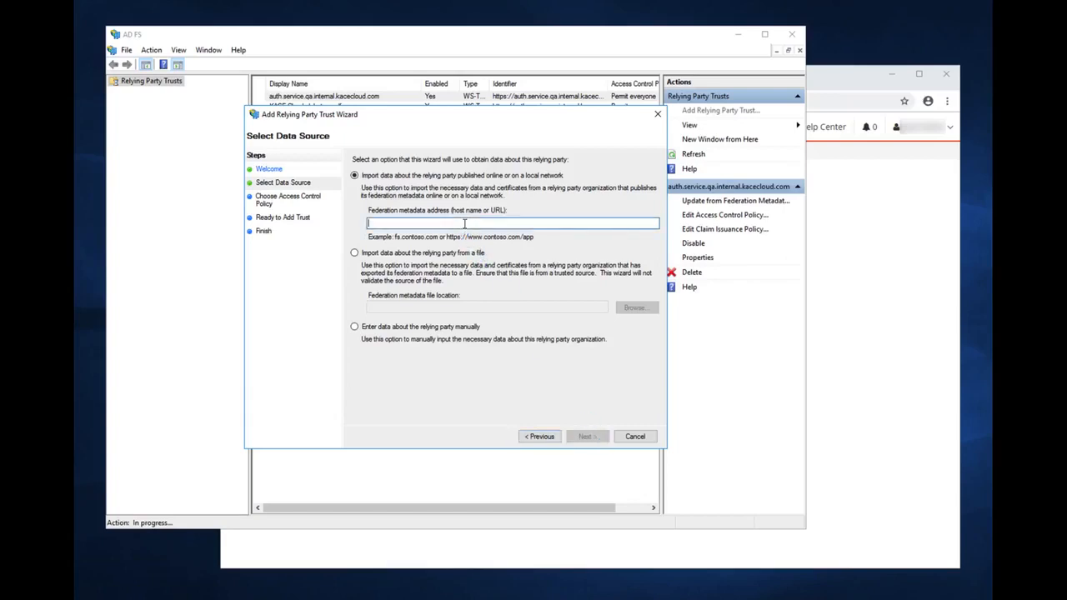
{"action": "key", "text": "ctrl+v"}
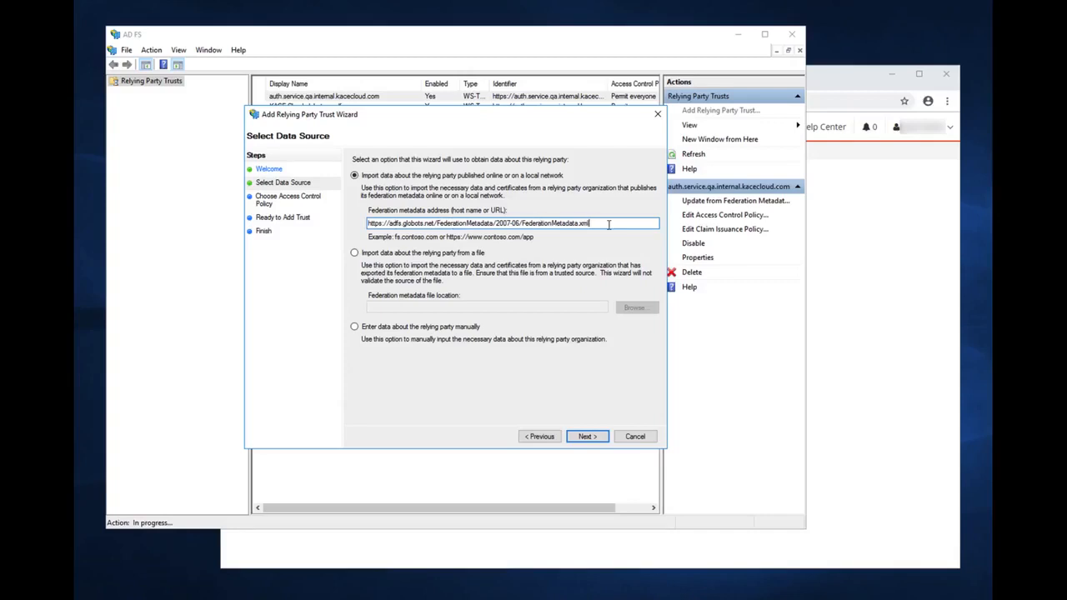
{"action": "type", "text": "/descriptor"}
{"action": "left_click", "coordinate": [586, 437]}
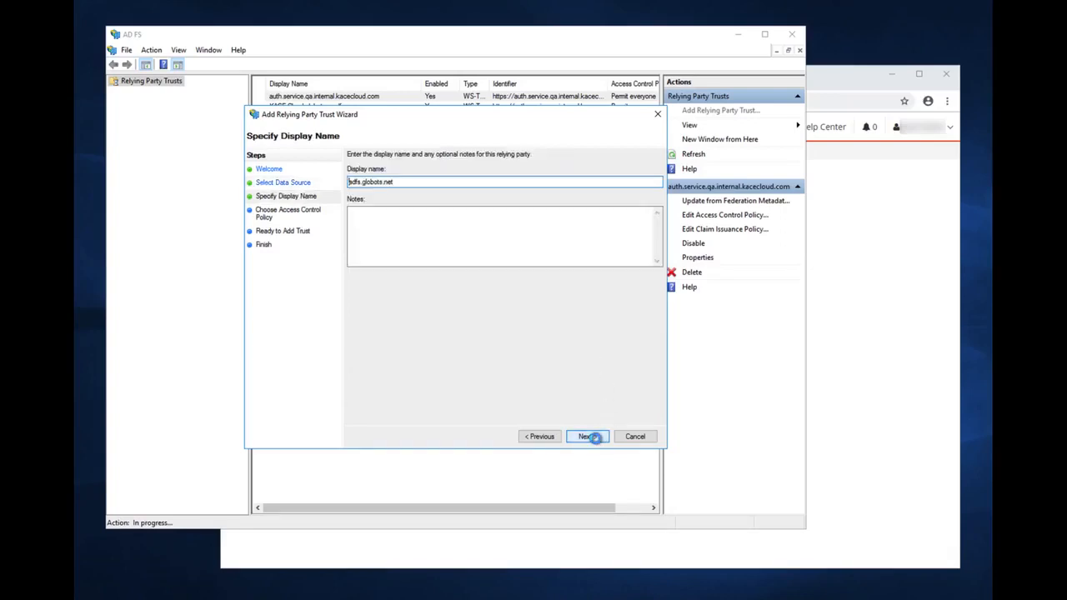
Replace the prefilled display name adfs.globots.net with 'ADFS Sample Run'
{"action": "left_click_drag", "start_coordinate": [421, 181], "coordinate": [339, 185]}
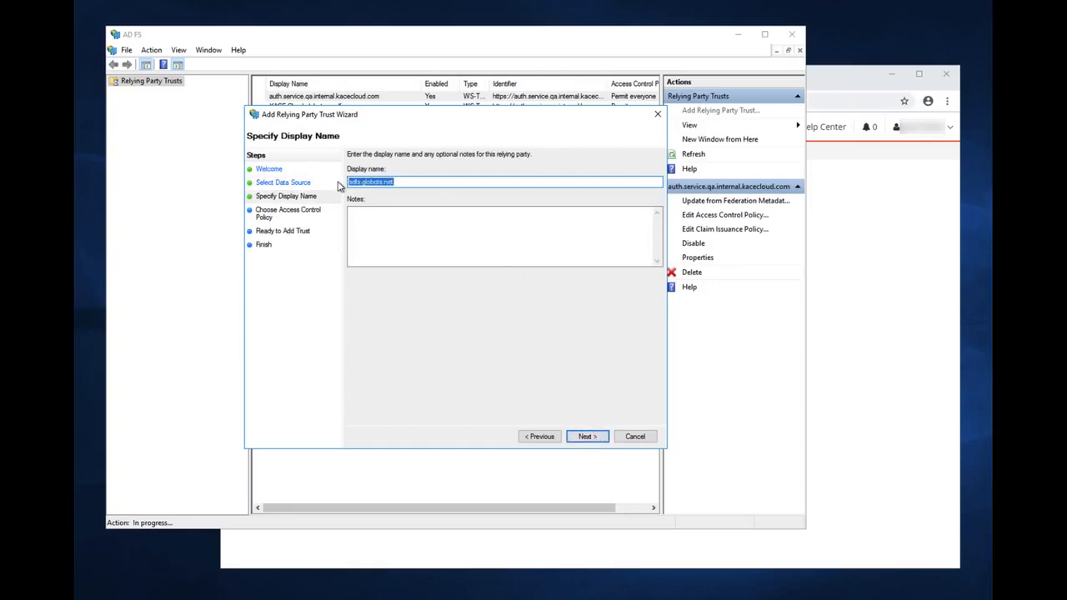
{"action": "type", "text": "ADFS Sample Run"}
{"action": "left_click", "coordinate": [382, 220]}
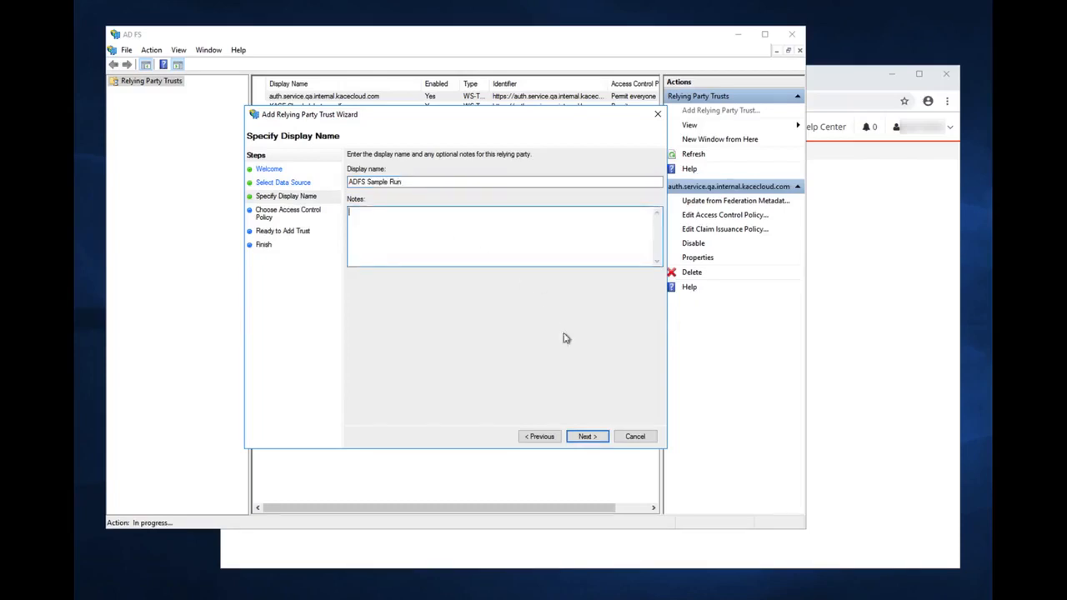
Review the trust's identifiers, encryption and signature certificates, then add the relying party trust
{"action": "left_click", "coordinate": [586, 437]}
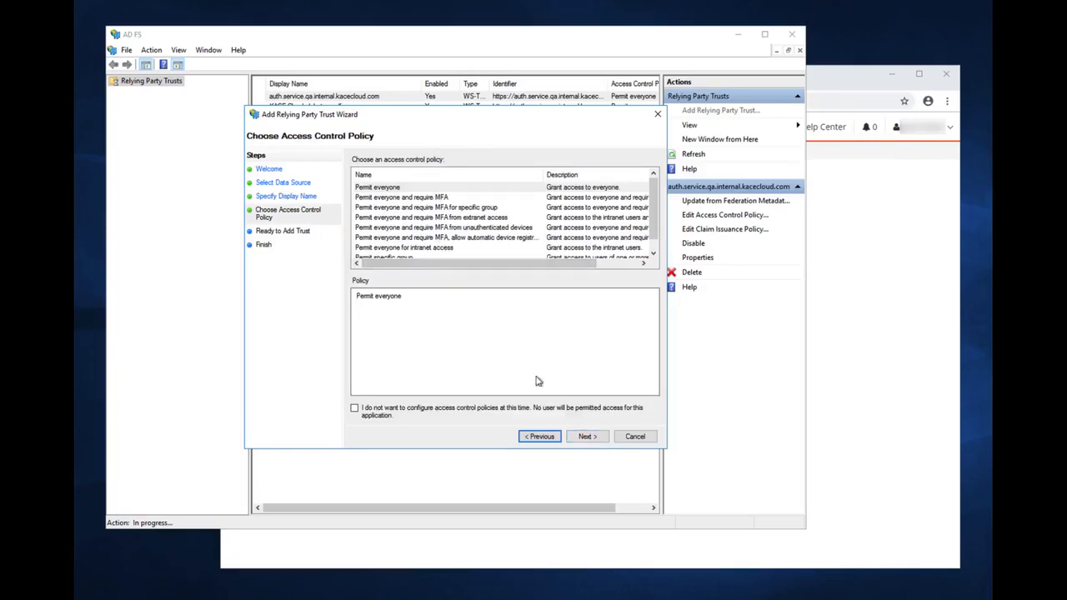
{"action": "left_click", "coordinate": [603, 438]}
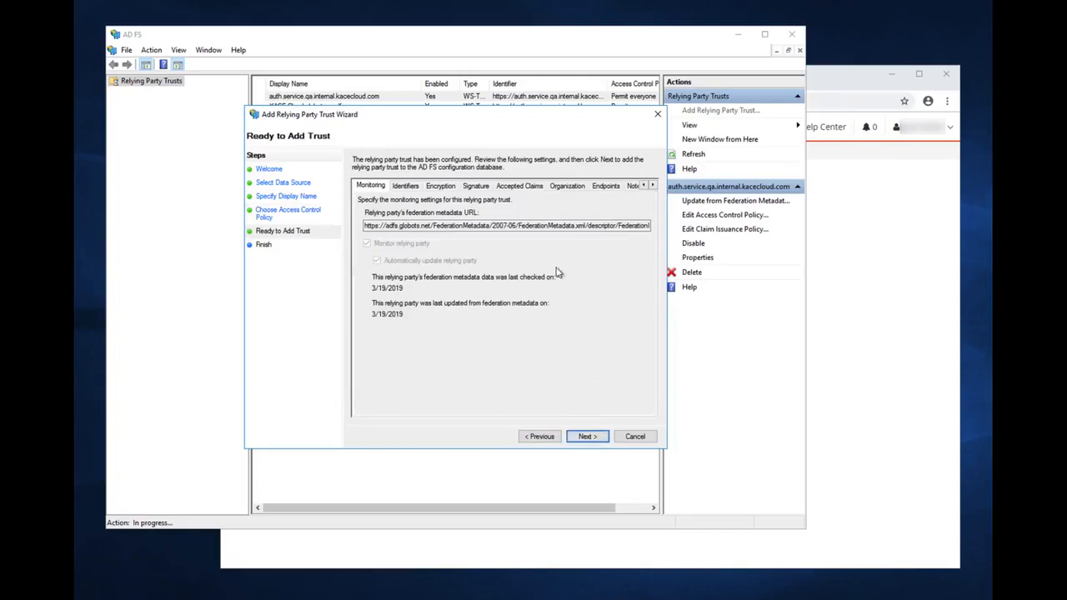
{"action": "left_click", "coordinate": [413, 188]}
{"action": "left_click", "coordinate": [446, 189]}
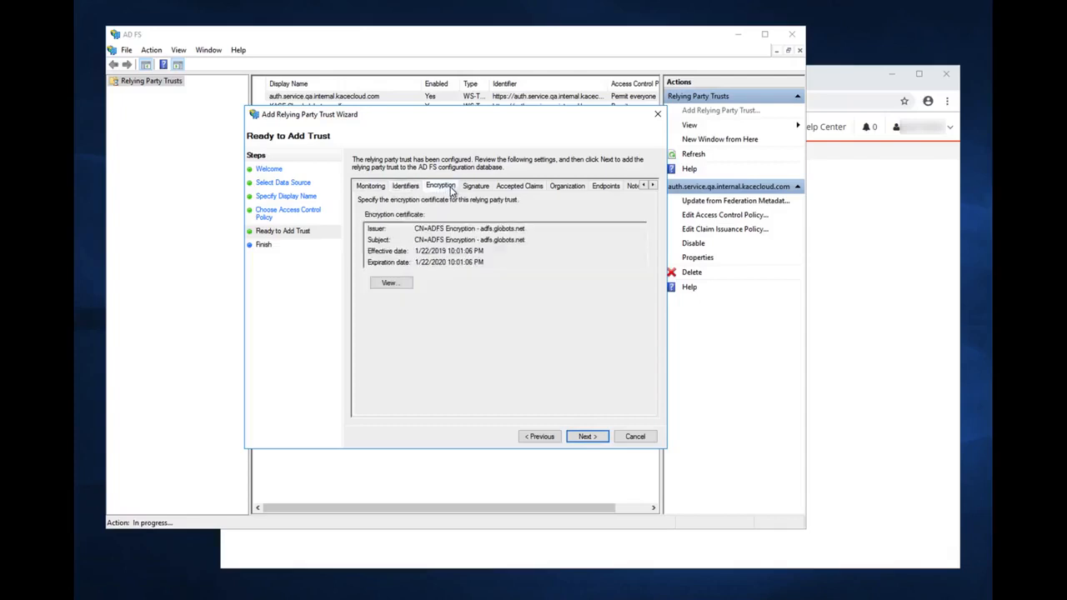
{"action": "left_click", "coordinate": [479, 190]}
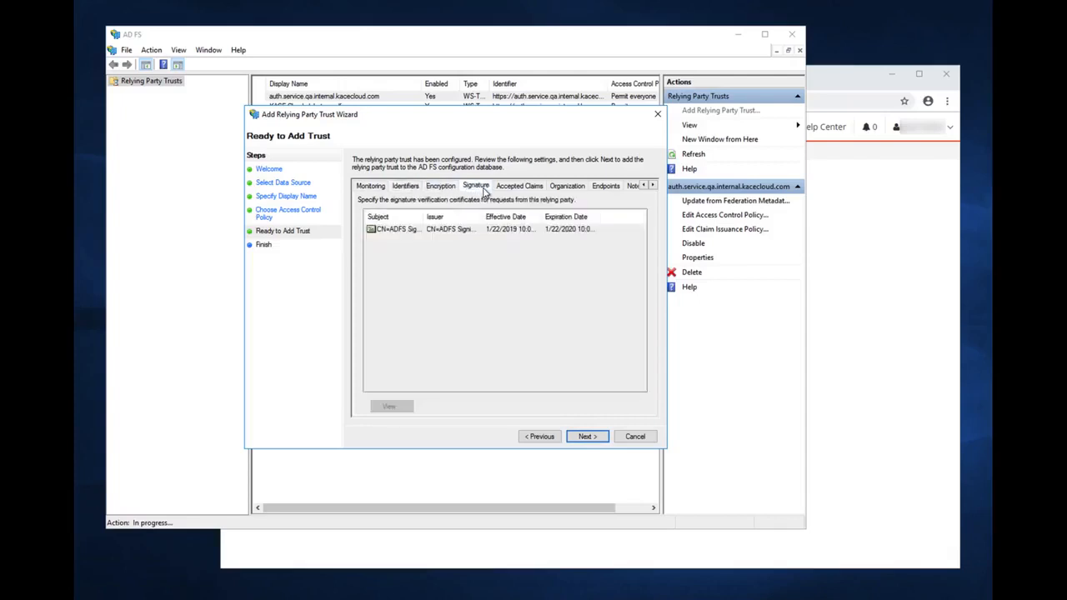
{"action": "left_click", "coordinate": [653, 185]}
{"action": "left_click", "coordinate": [653, 185]}
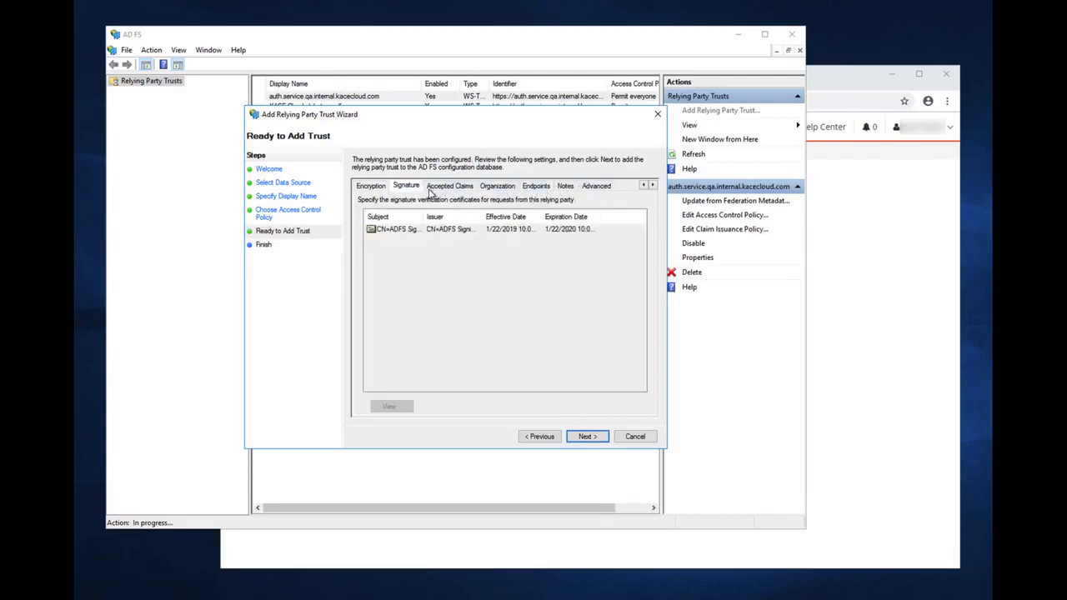
{"action": "left_click", "coordinate": [586, 435]}
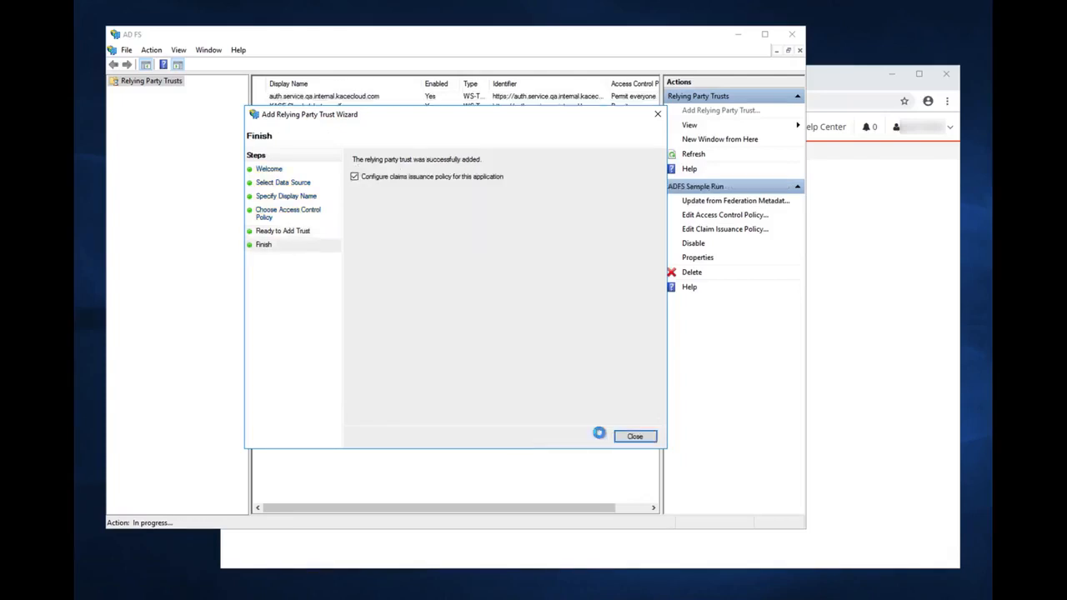
Start a new claim rule using the Transform an Incoming Claim template
{"action": "left_click", "coordinate": [635, 436]}
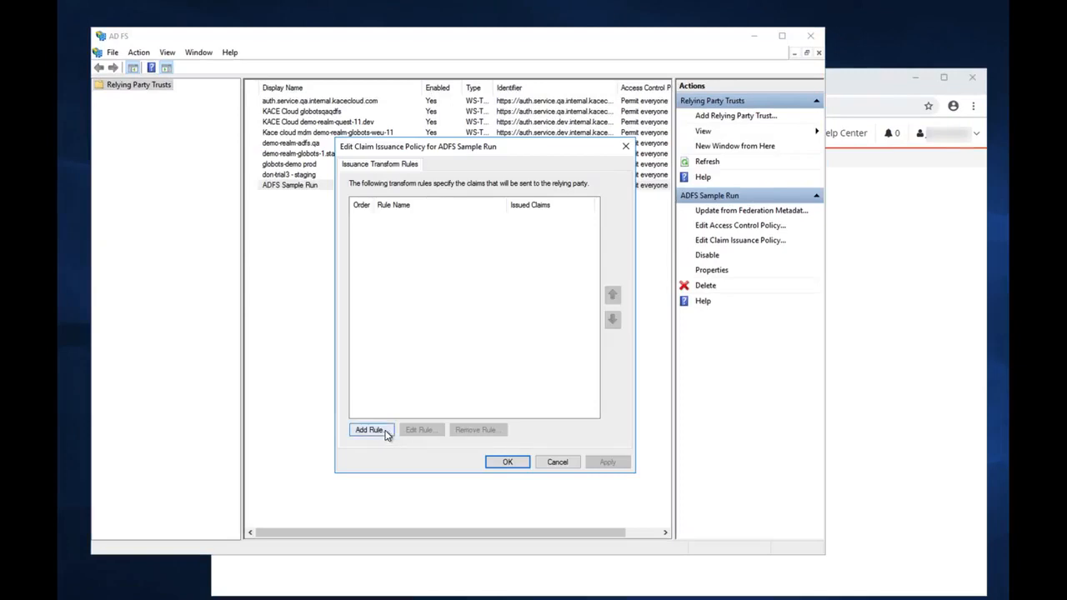
{"action": "left_click", "coordinate": [387, 433]}
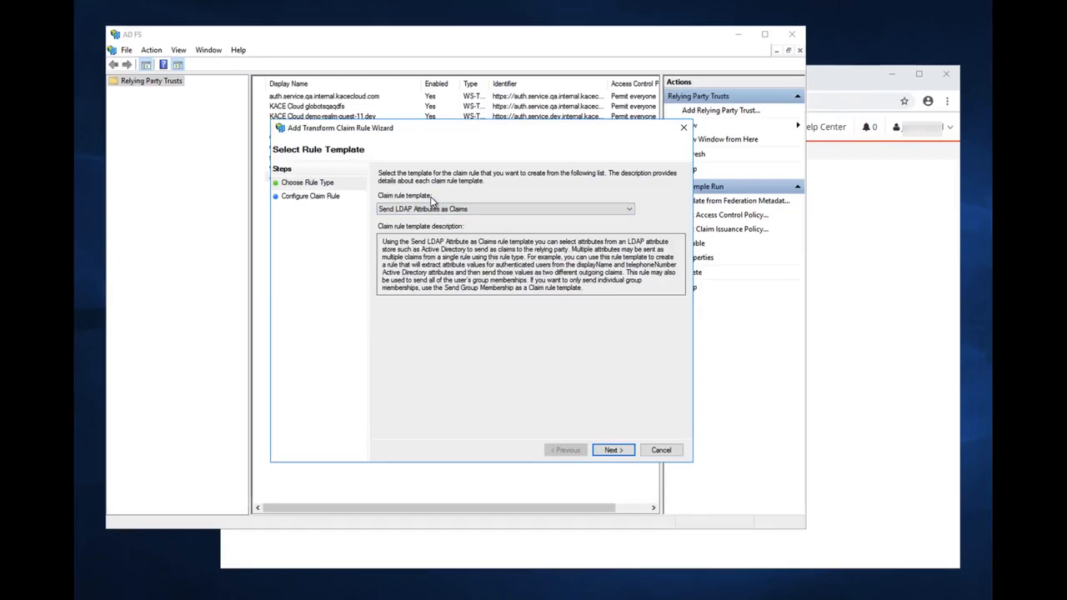
{"action": "left_click", "coordinate": [629, 213]}
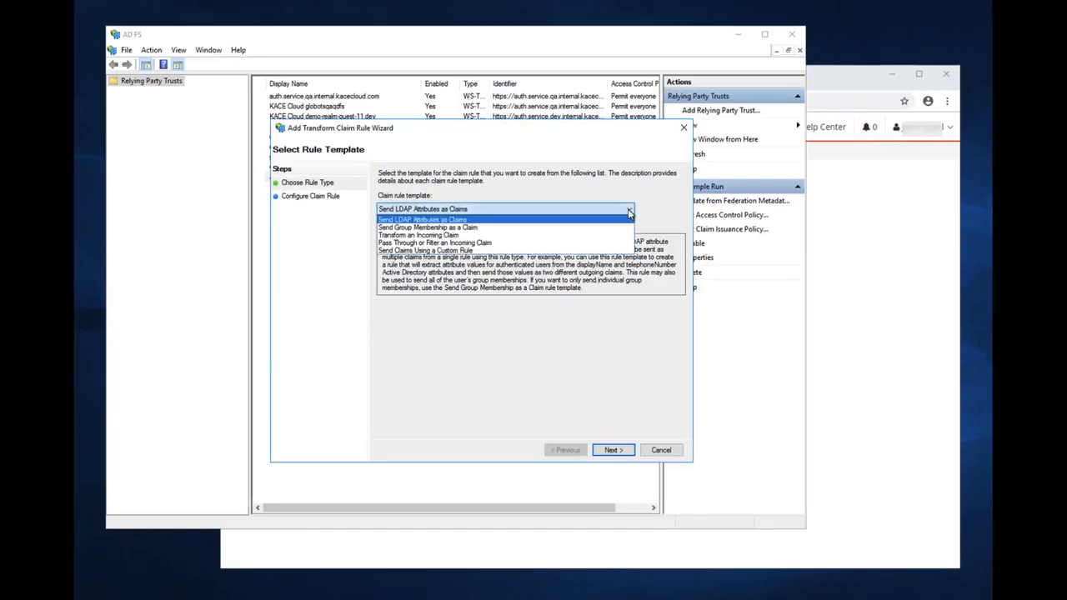
{"action": "left_click", "coordinate": [496, 239]}
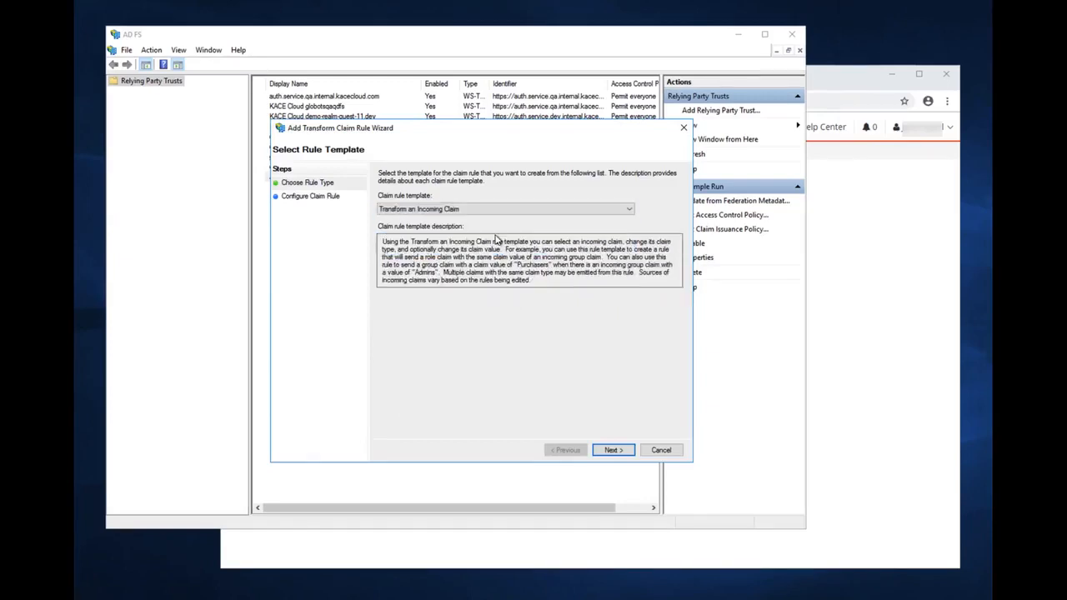
{"action": "left_click", "coordinate": [613, 450]}
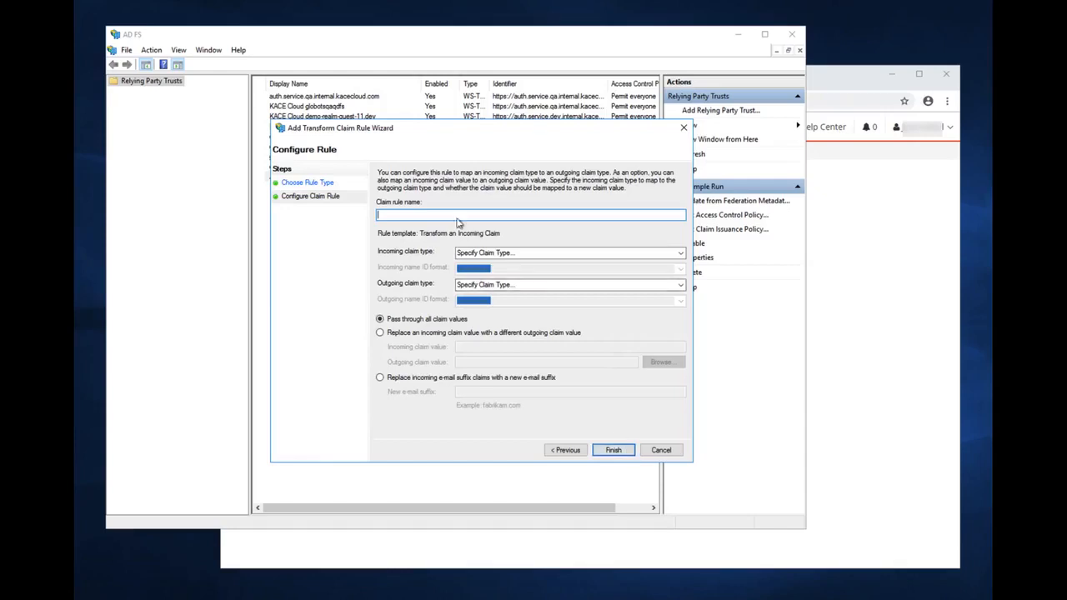
Name the rule NameID, mapping Windows account name to Name ID in Windows Qualified Domain Name format
{"action": "type", "text": "NameID"}
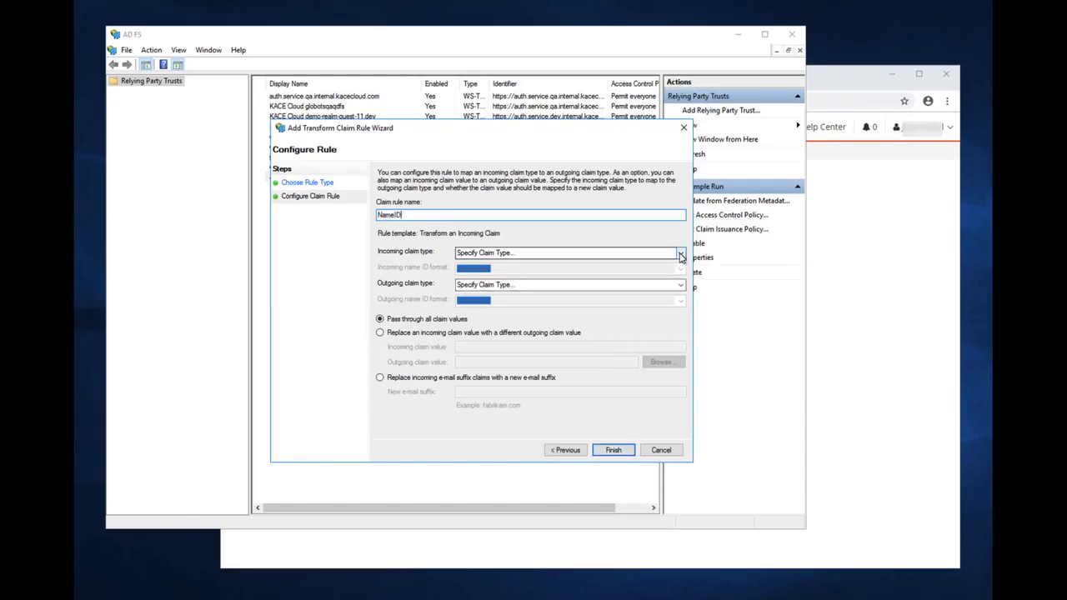
{"action": "left_click", "coordinate": [680, 255]}
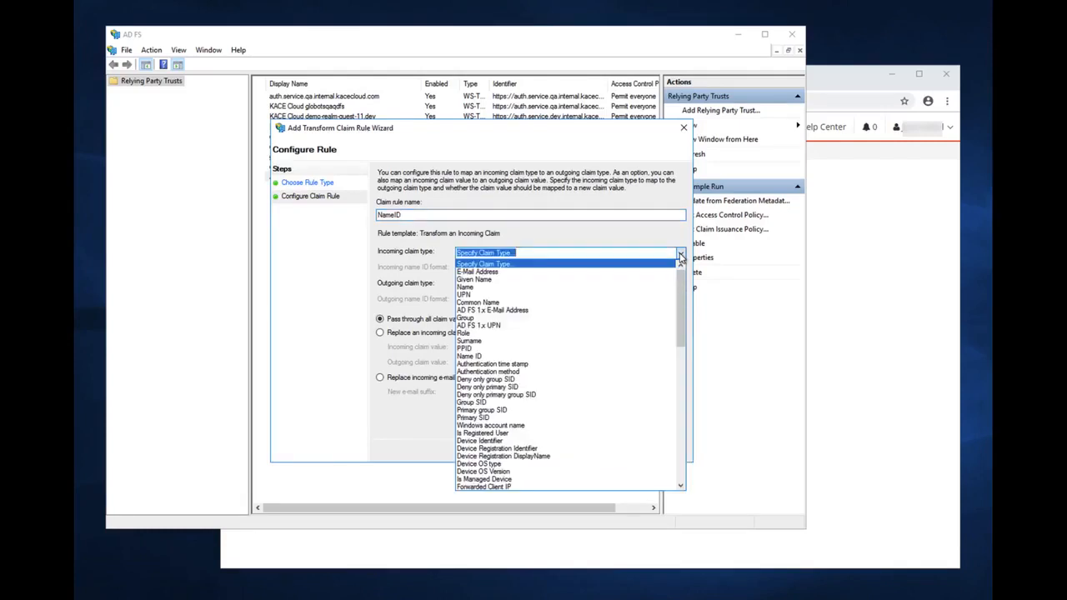
{"action": "scroll", "coordinate": [680, 258], "scroll_direction": "down", "scroll_amount": 7}
{"action": "left_click", "coordinate": [522, 266]}
{"action": "left_click", "coordinate": [680, 285]}
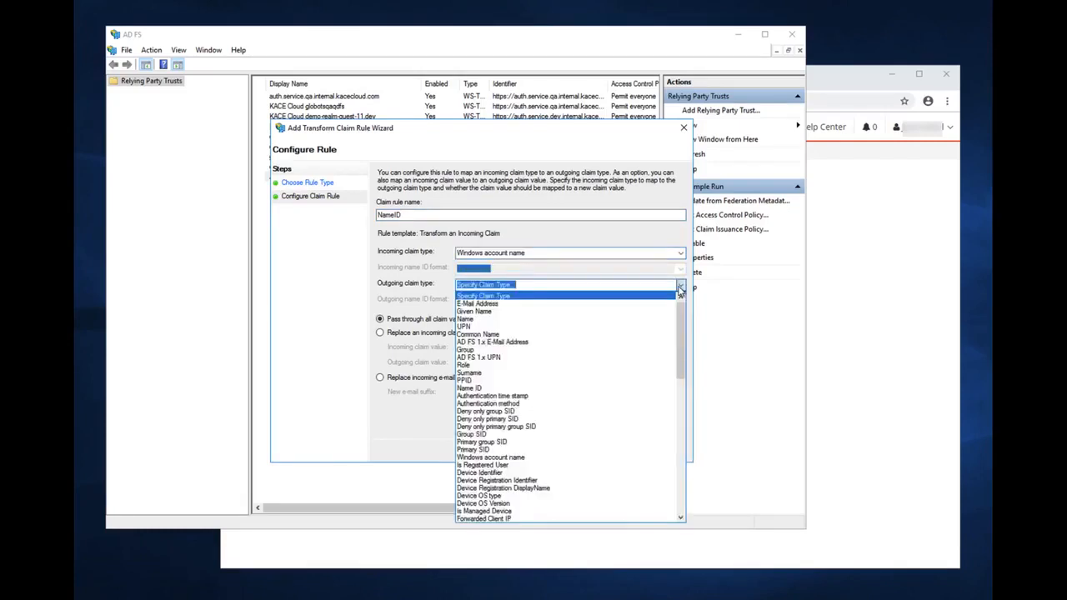
{"action": "left_click", "coordinate": [500, 388]}
{"action": "left_click", "coordinate": [680, 303]}
{"action": "left_click", "coordinate": [542, 356]}
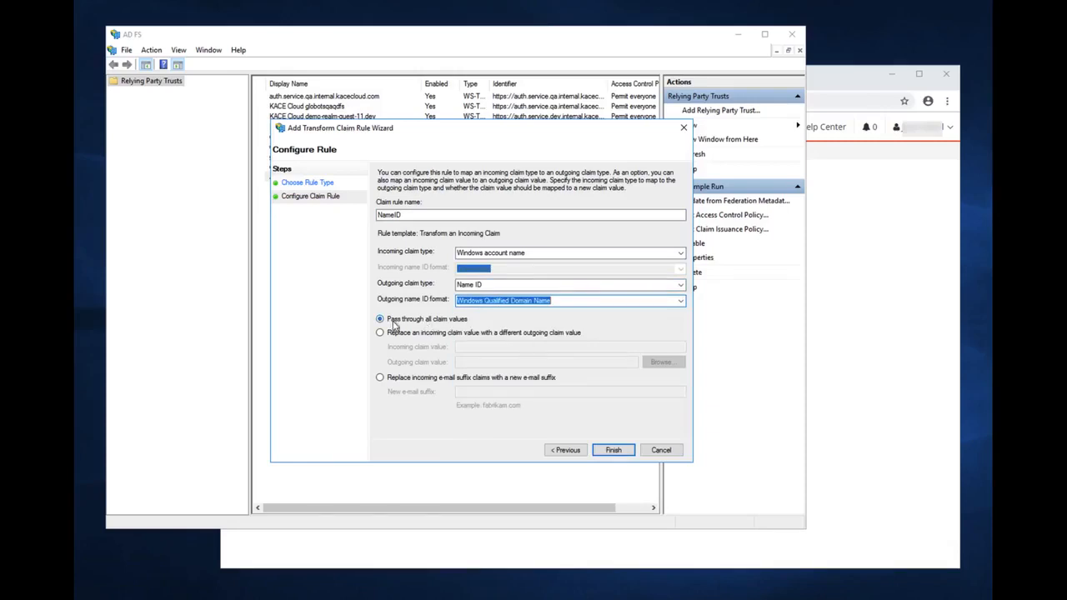
{"action": "left_click", "coordinate": [615, 450]}
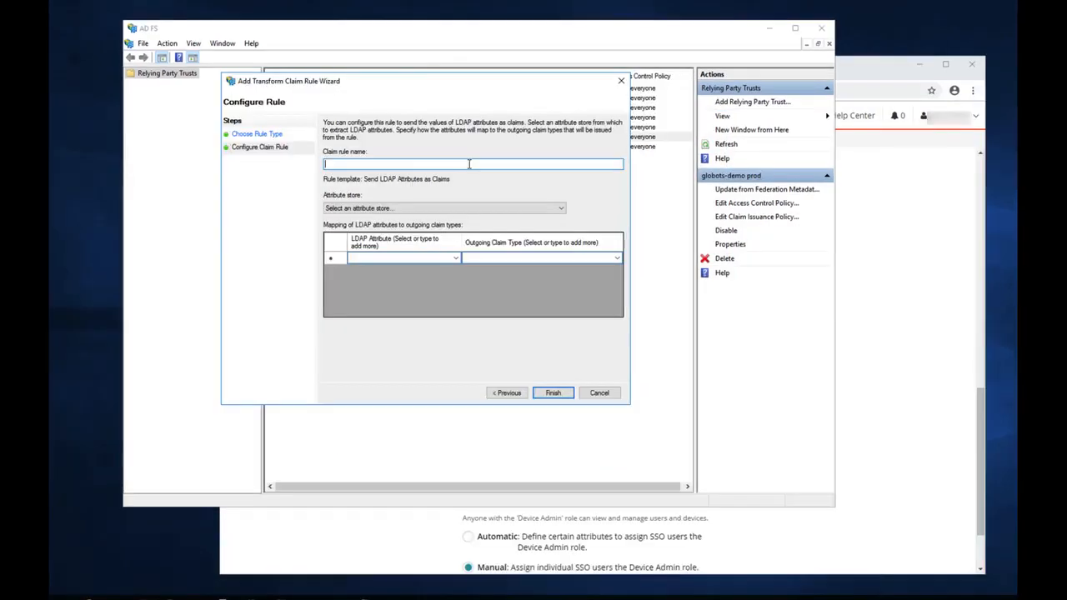
Name the LDAP attribute rule 'First-Last-Username-Email', correcting the misspelling
{"action": "type", "text": "Fisrt"}
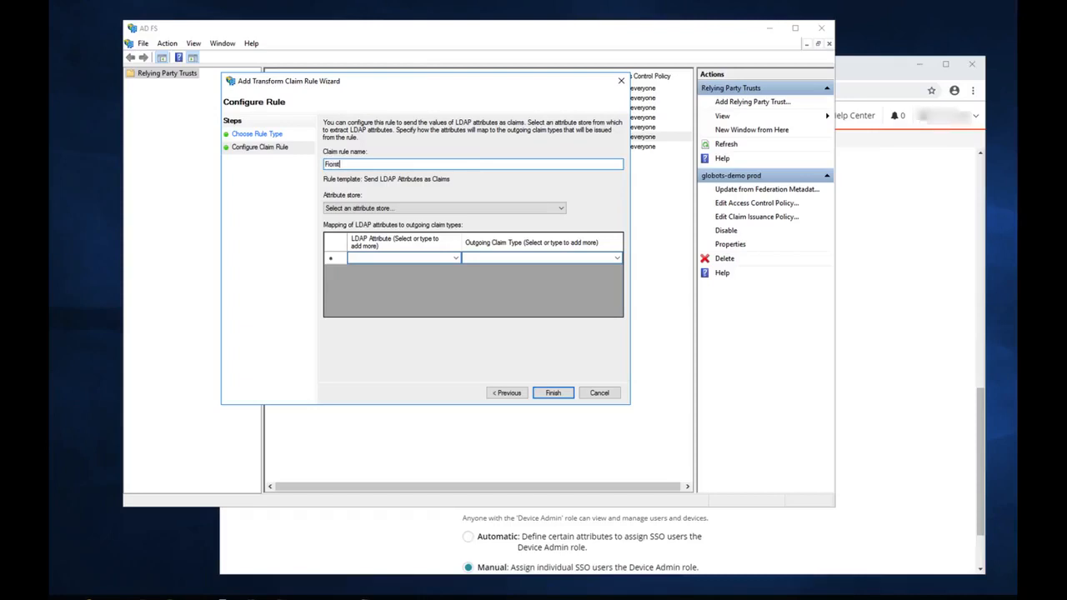
{"action": "key", "text": "BackSpace"}
{"action": "key", "text": "BackSpace"}
{"action": "key", "text": "BackSpace"}
{"action": "key", "text": "BackSpace"}
{"action": "key", "text": "BackSpace"}
{"action": "type", "text": "First-Last-Username-Email"}
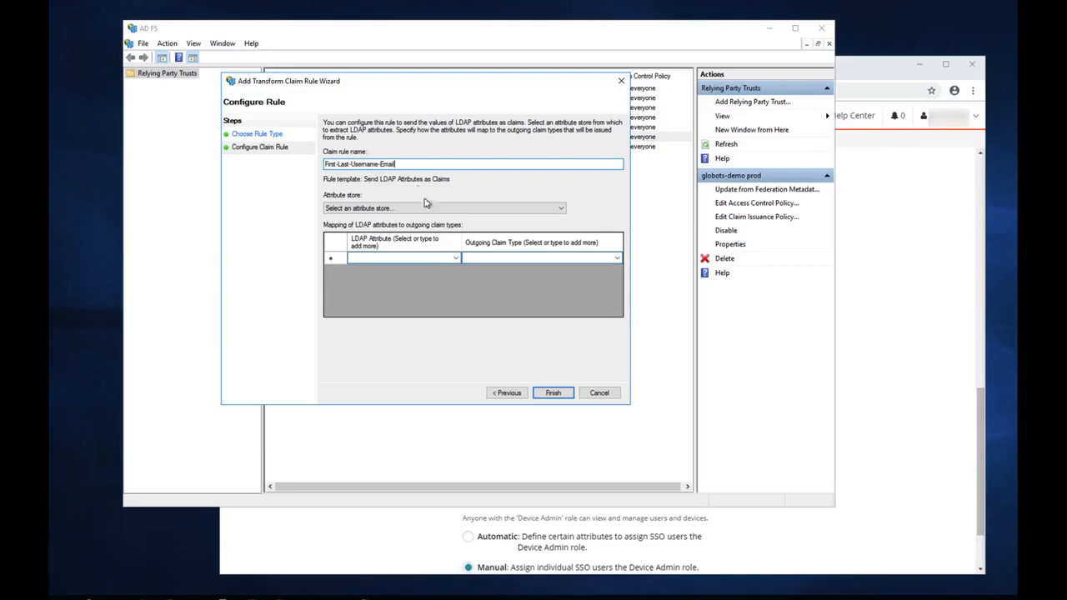
Map Given-Name to the Given Name claim and Surname to the Surname claim
{"action": "left_click", "coordinate": [457, 258]}
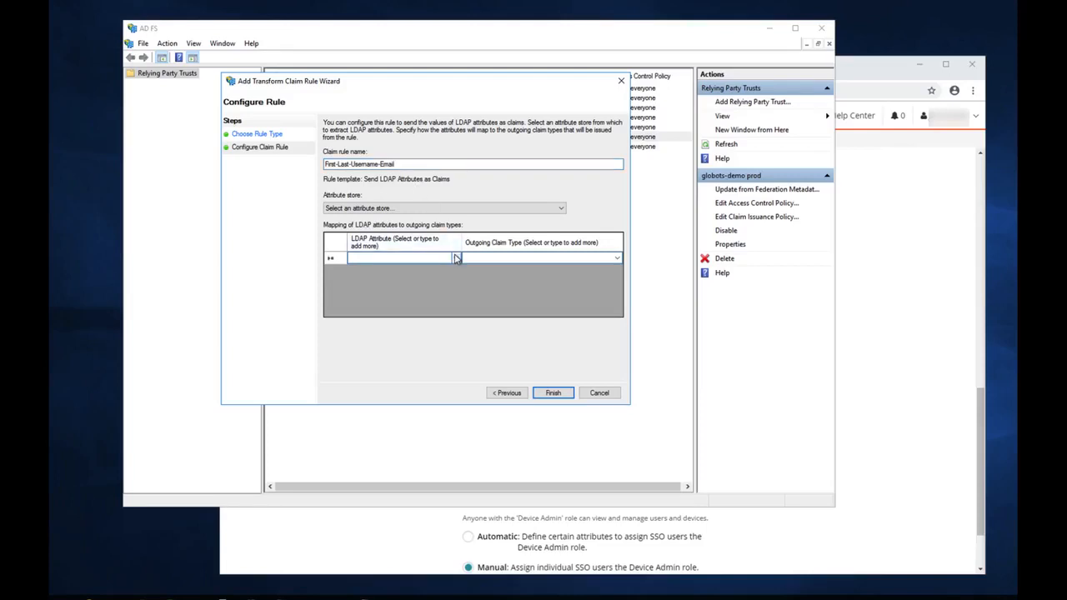
{"action": "left_click", "coordinate": [456, 258]}
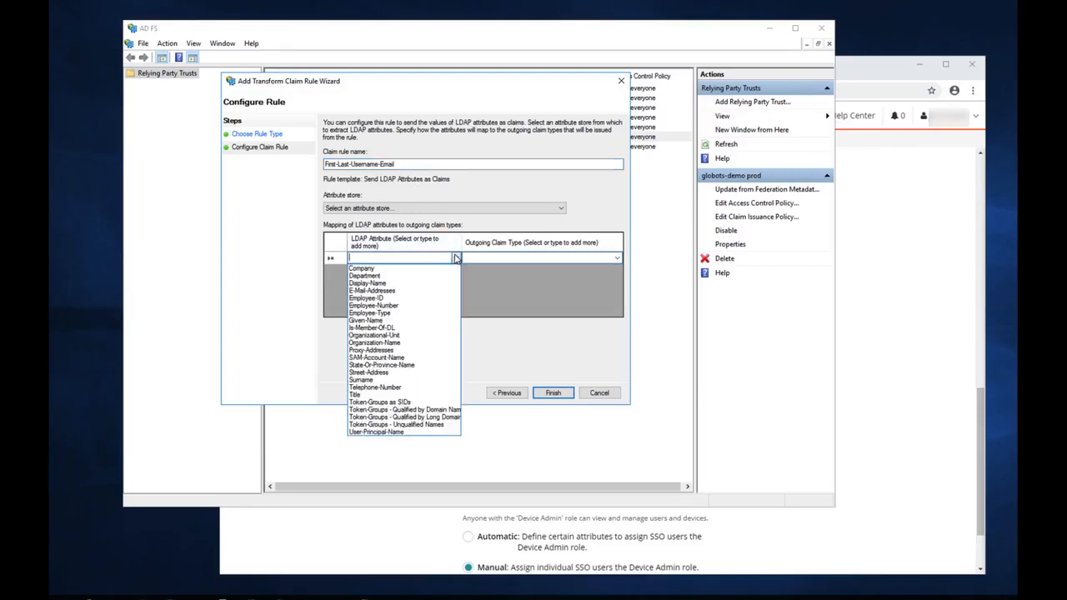
{"action": "left_click", "coordinate": [392, 320]}
{"action": "left_click", "coordinate": [615, 259]}
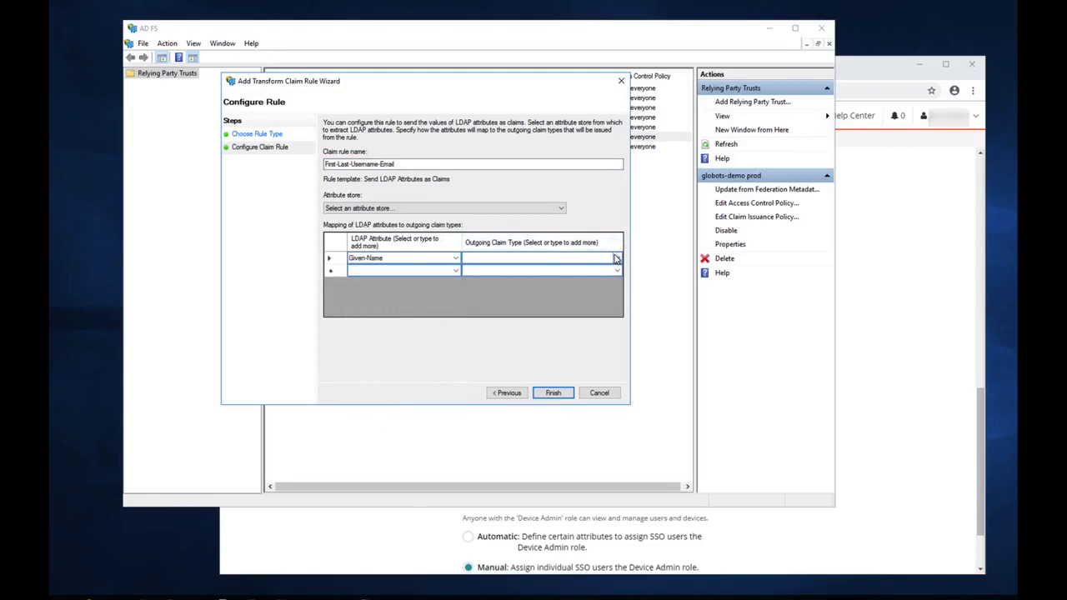
{"action": "left_click", "coordinate": [615, 259]}
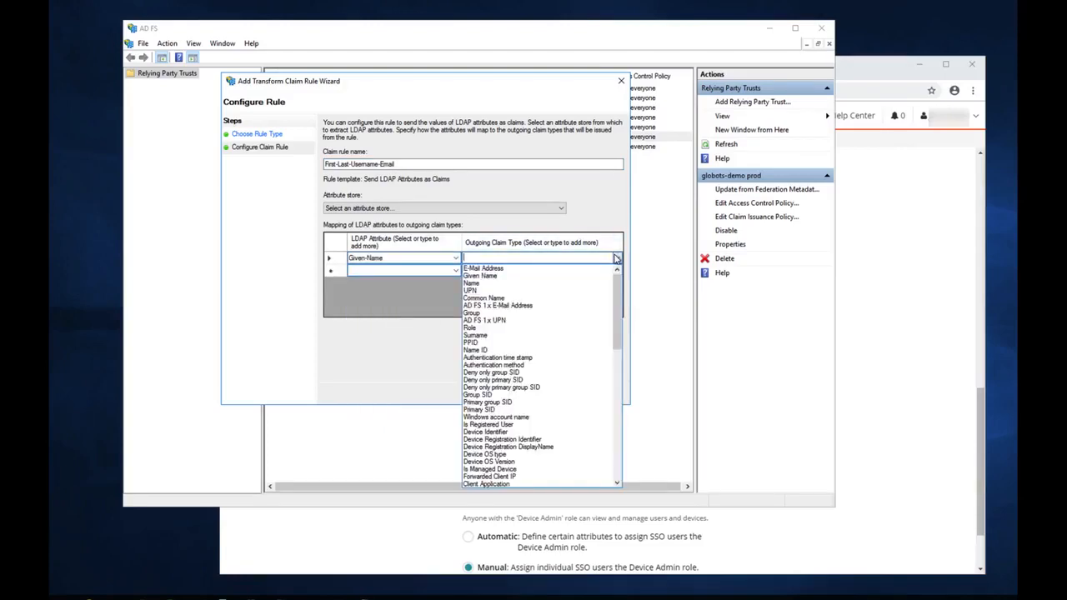
{"action": "left_click", "coordinate": [533, 281]}
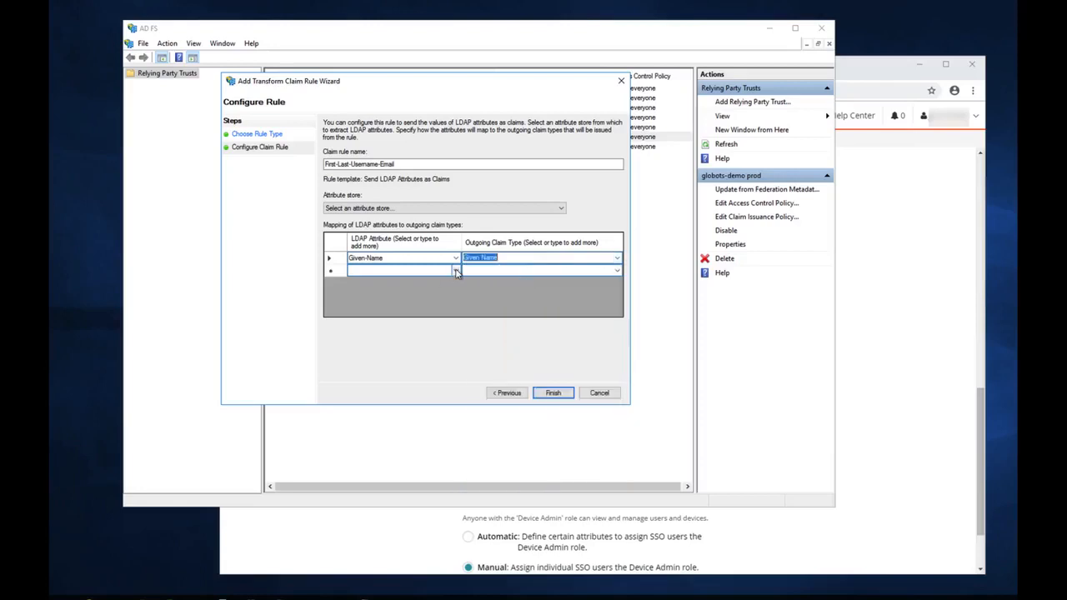
{"action": "left_click", "coordinate": [456, 272]}
{"action": "left_click", "coordinate": [455, 271]}
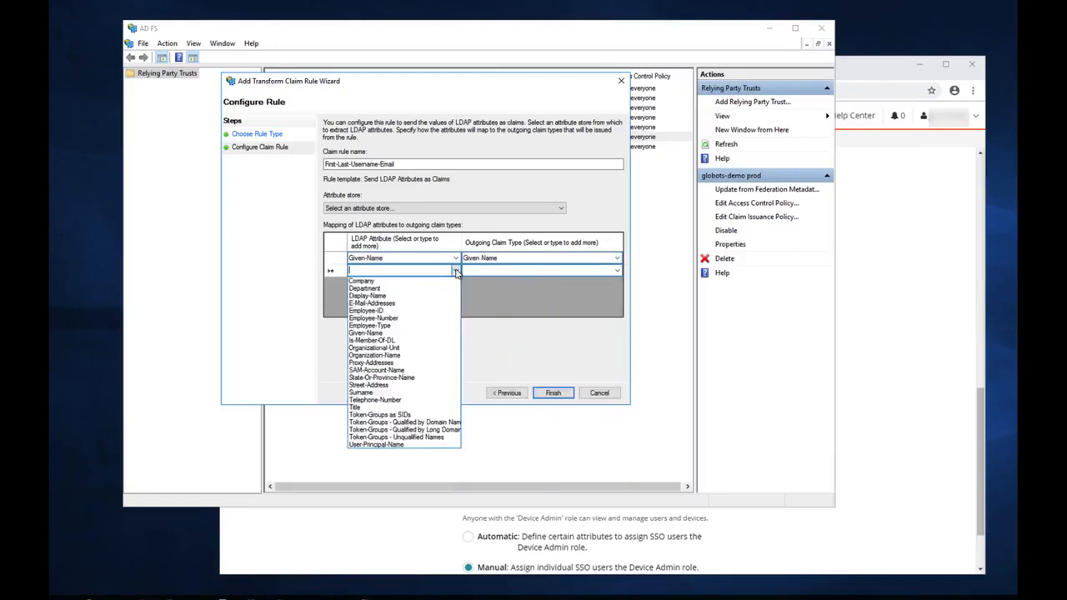
{"action": "left_click", "coordinate": [394, 395]}
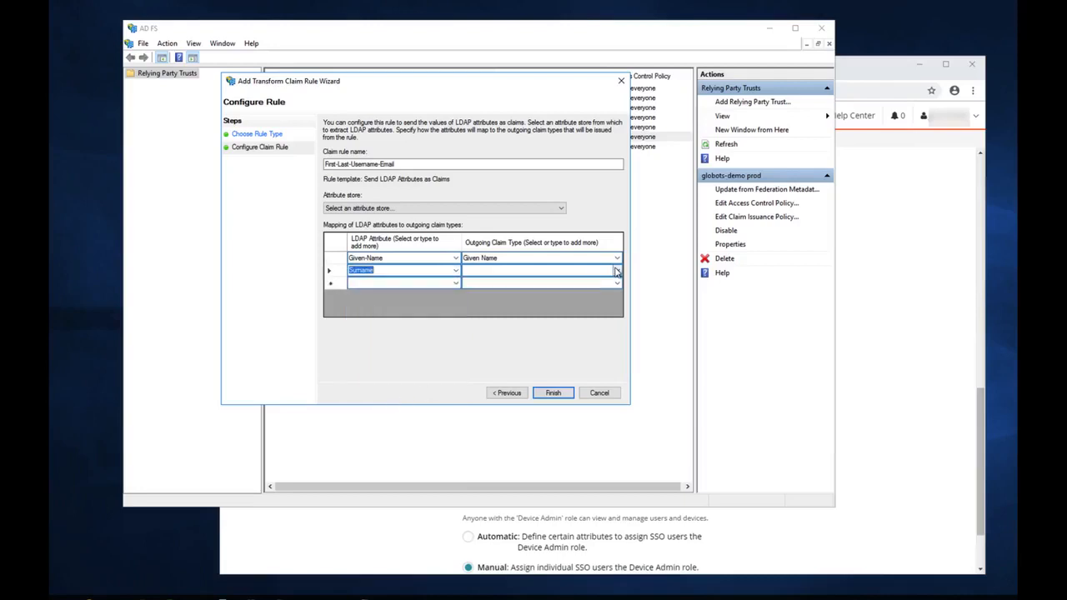
{"action": "left_click", "coordinate": [617, 270]}
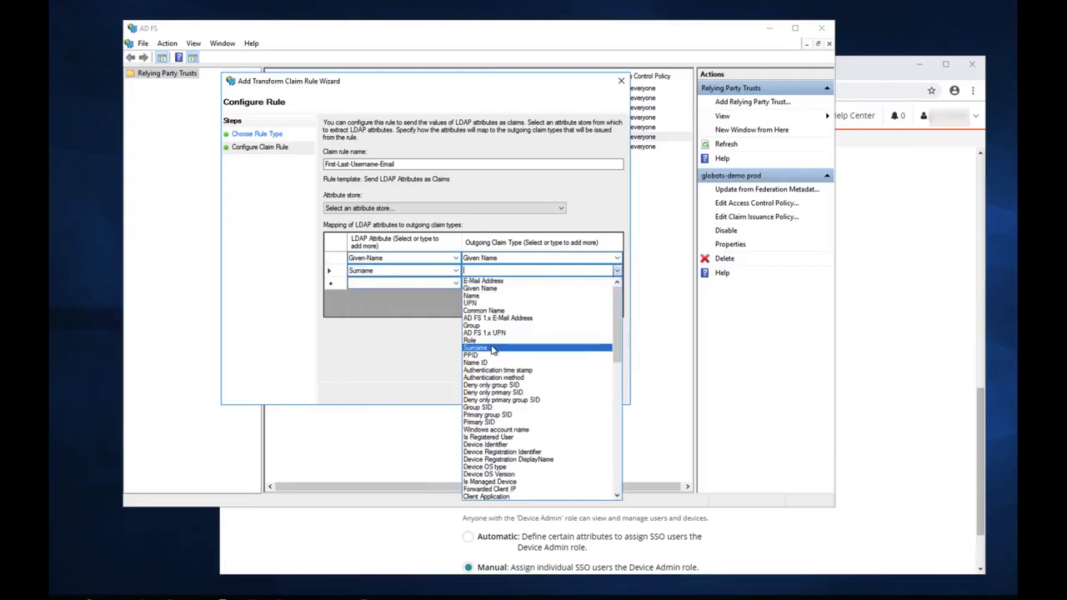
{"action": "left_click", "coordinate": [492, 347]}
Map SAM-Account-Name to Subject and E-Mail-Addresses to E-Mail Address
{"action": "left_click", "coordinate": [455, 283]}
{"action": "left_click", "coordinate": [456, 284]}
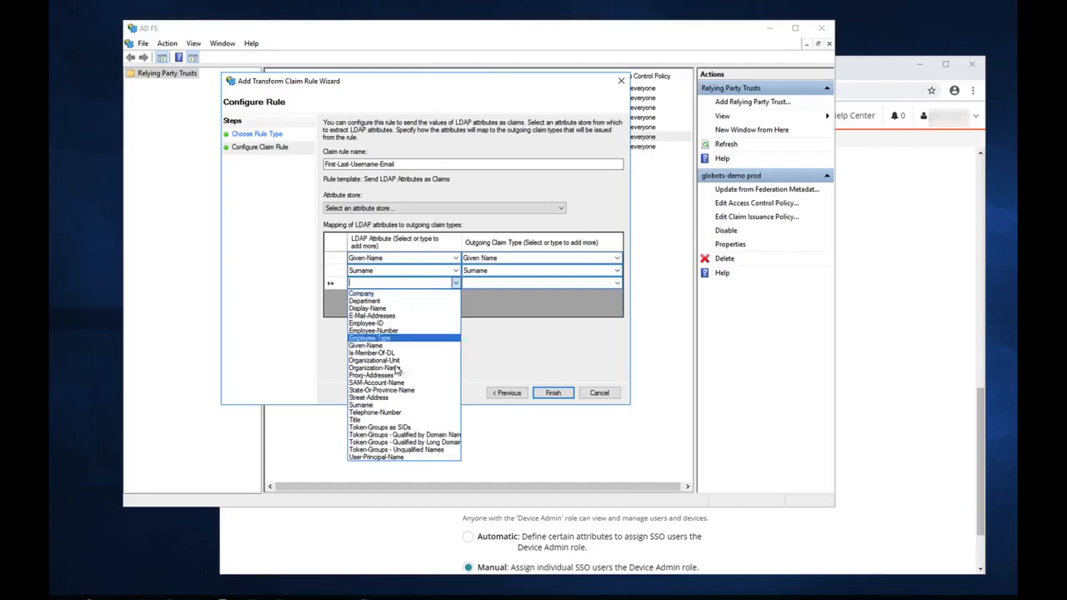
{"action": "left_click", "coordinate": [397, 384]}
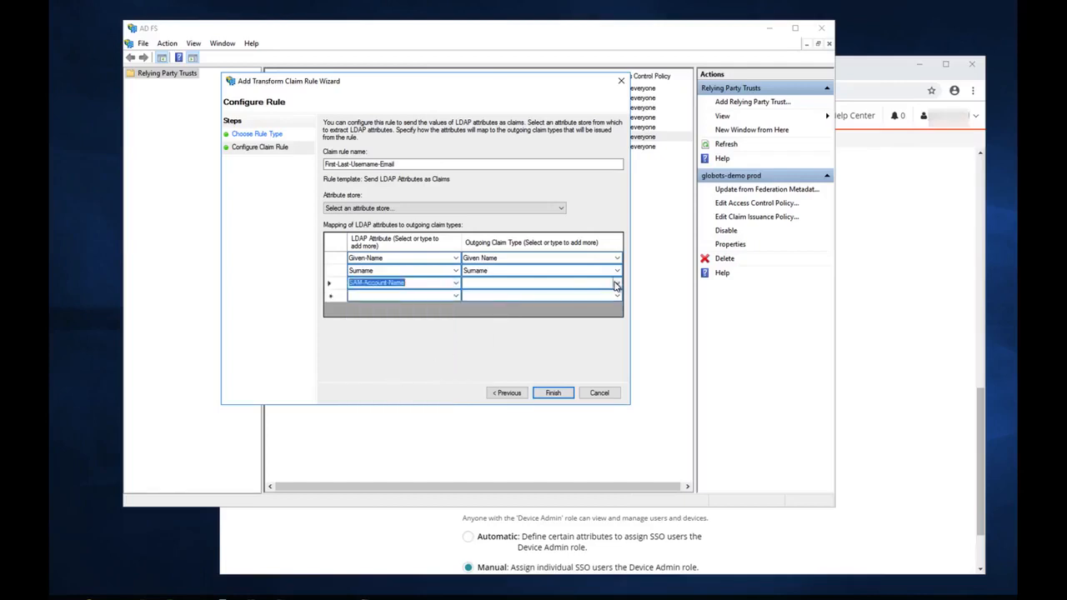
{"action": "left_click", "coordinate": [616, 283]}
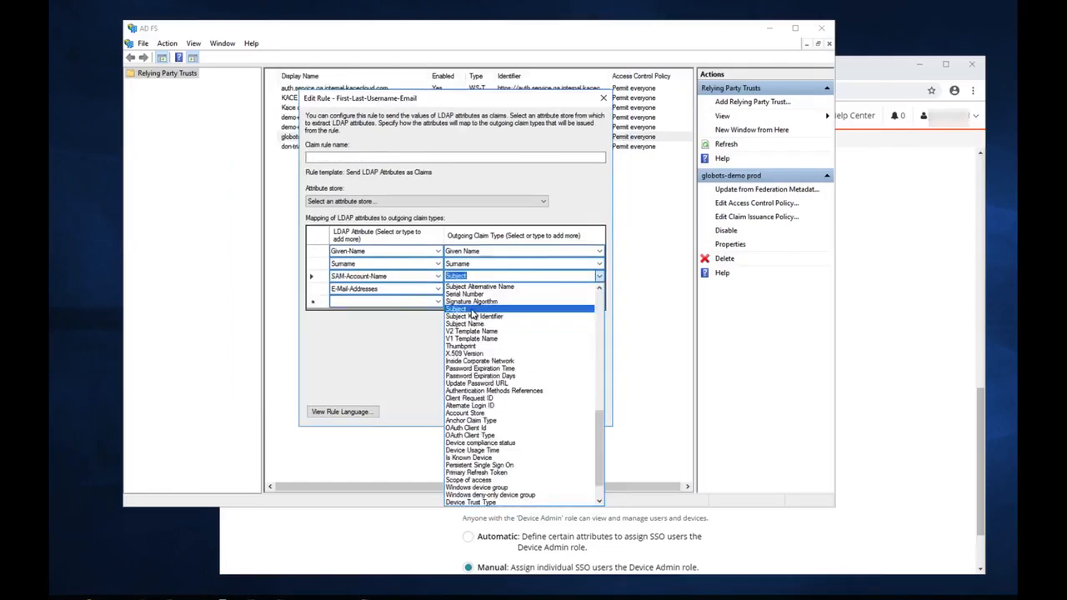
{"action": "left_click", "coordinate": [472, 309]}
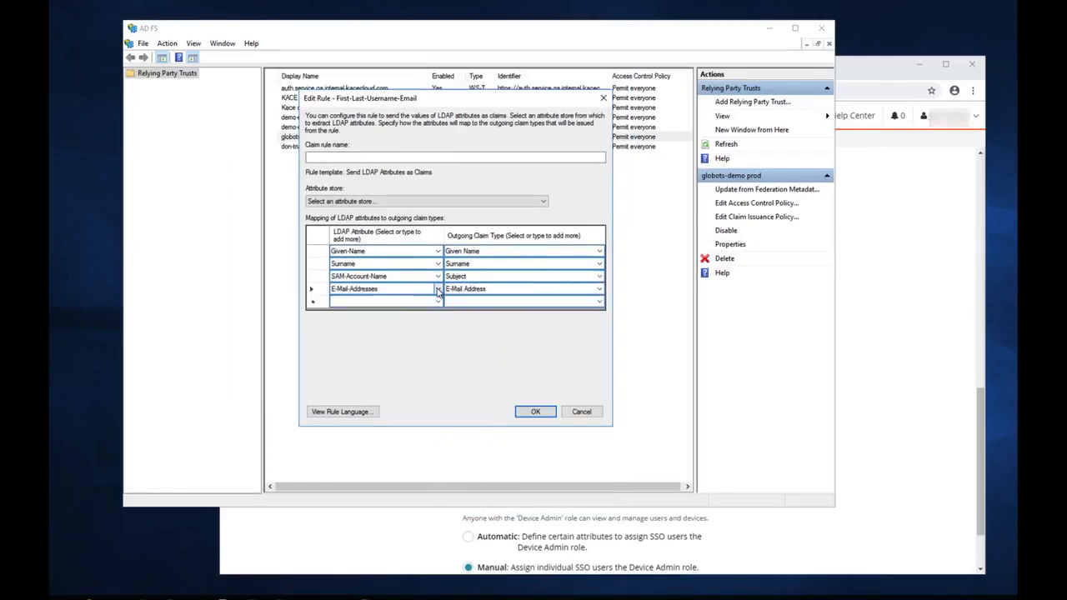
{"action": "left_click", "coordinate": [436, 288]}
{"action": "left_click", "coordinate": [419, 321]}
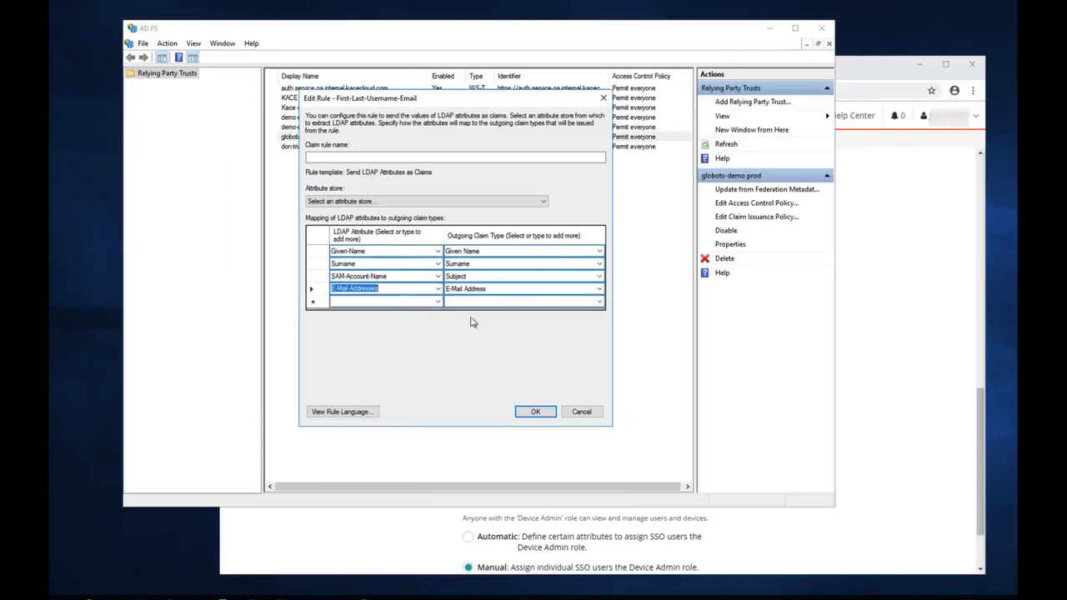
{"action": "left_click", "coordinate": [600, 289]}
{"action": "left_click", "coordinate": [600, 289]}
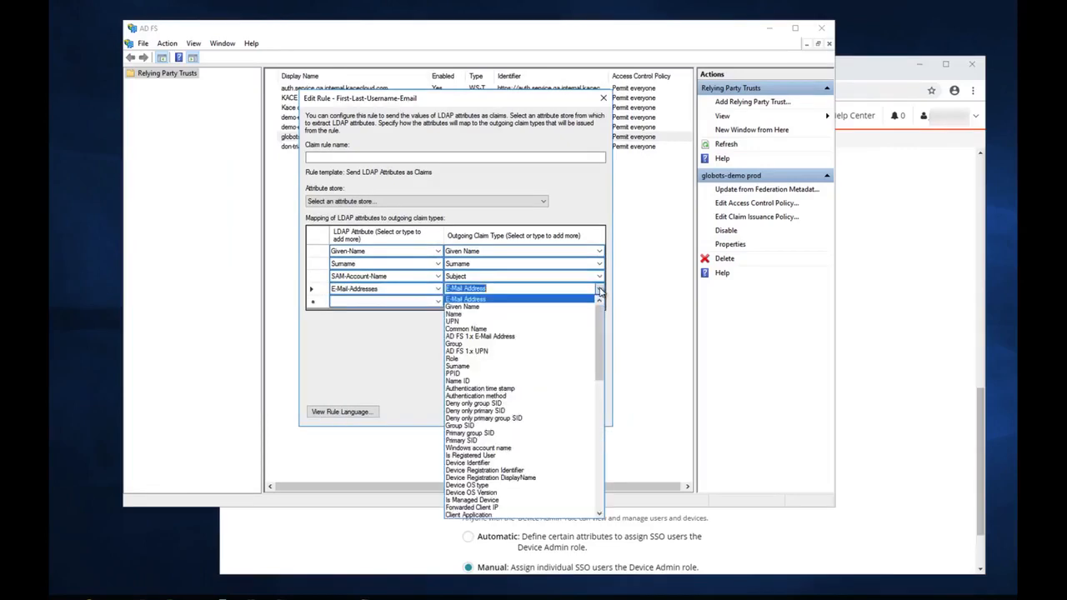
{"action": "left_click", "coordinate": [564, 304]}
Use Active Directory as the attribute store and rename the rule to 'First-Last-SAM-Email'
{"action": "left_click", "coordinate": [543, 201]}
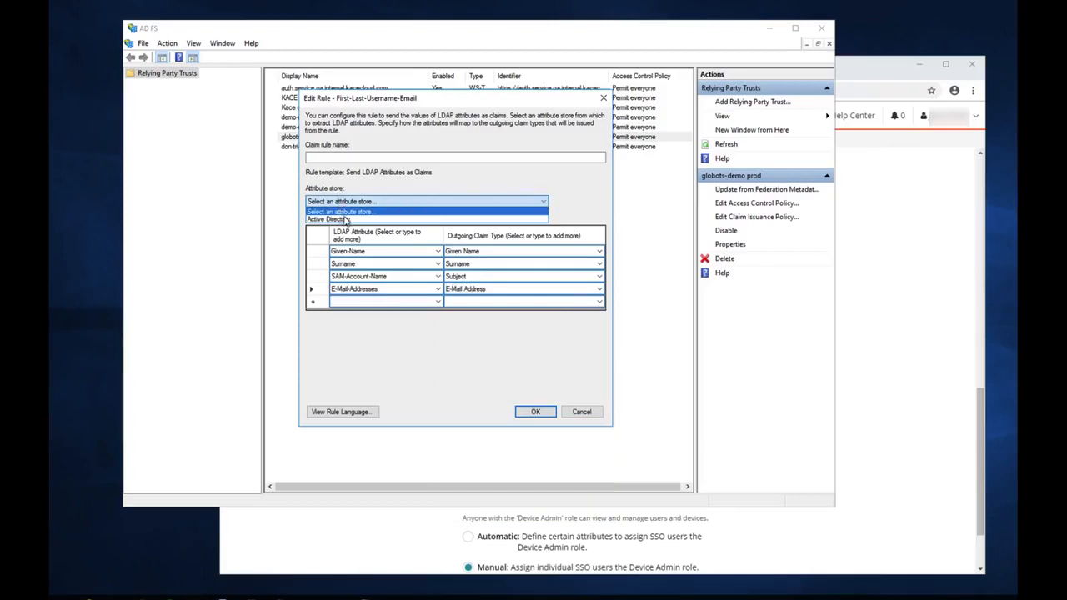
{"action": "left_click", "coordinate": [341, 219]}
{"action": "left_click", "coordinate": [356, 157]}
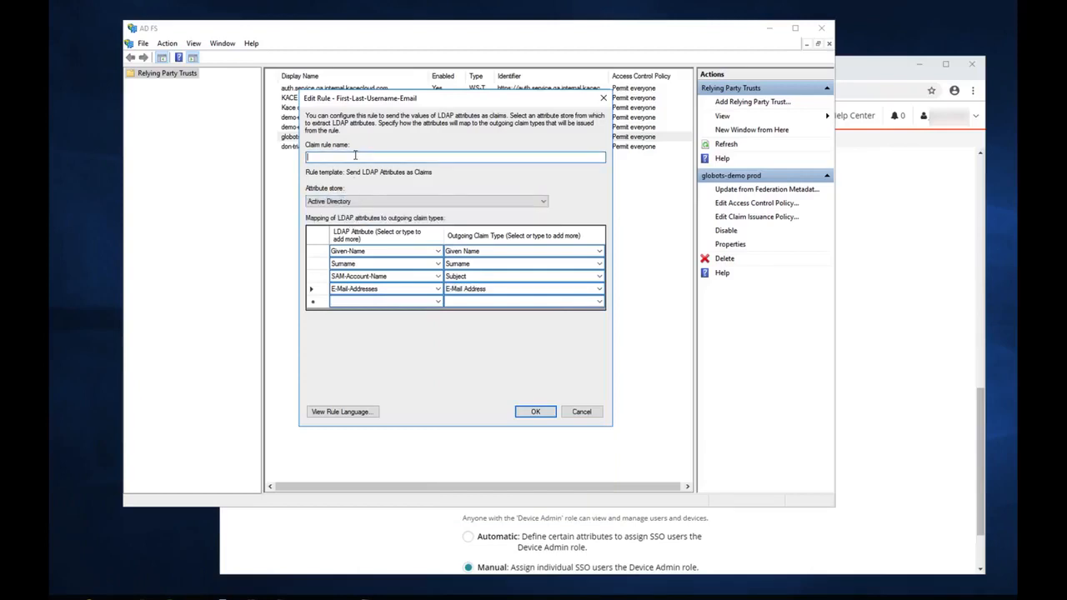
{"action": "type", "text": "First-Last-SAM-Email"}
Save the attribute rule and start a Send Group Membership rule named 'DeviceAdmins Group'
{"action": "left_click", "coordinate": [538, 412]}
{"action": "left_click", "coordinate": [383, 361]}
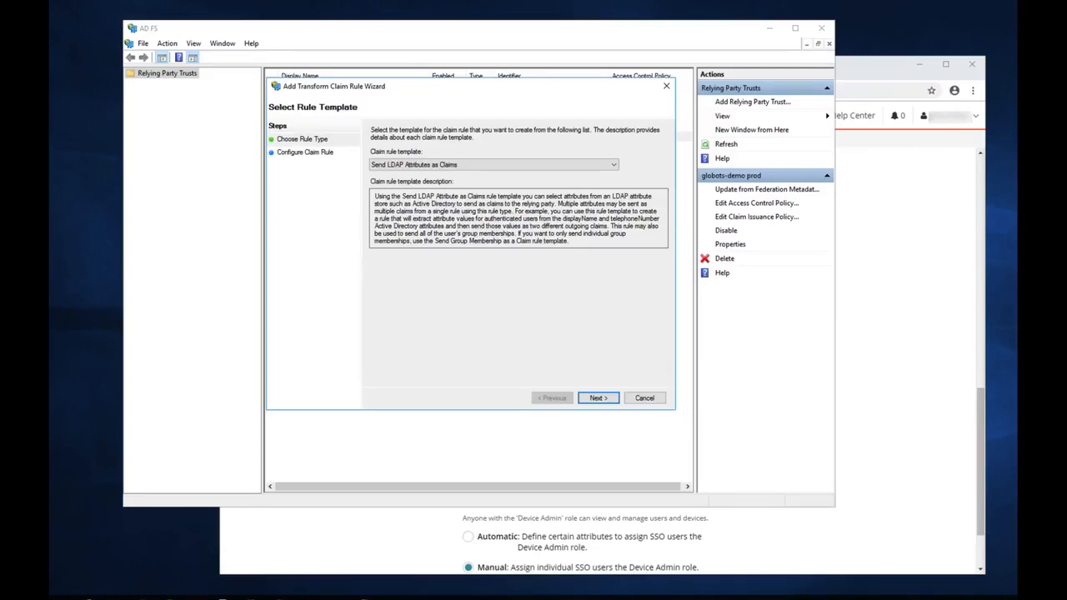
{"action": "left_click", "coordinate": [616, 167]}
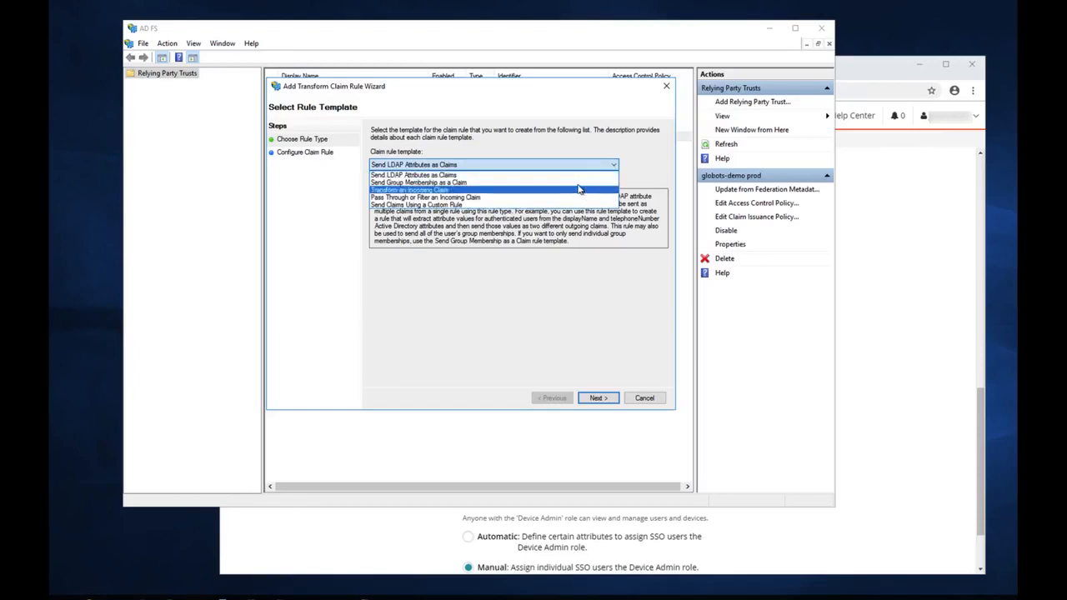
{"action": "left_click", "coordinate": [579, 183]}
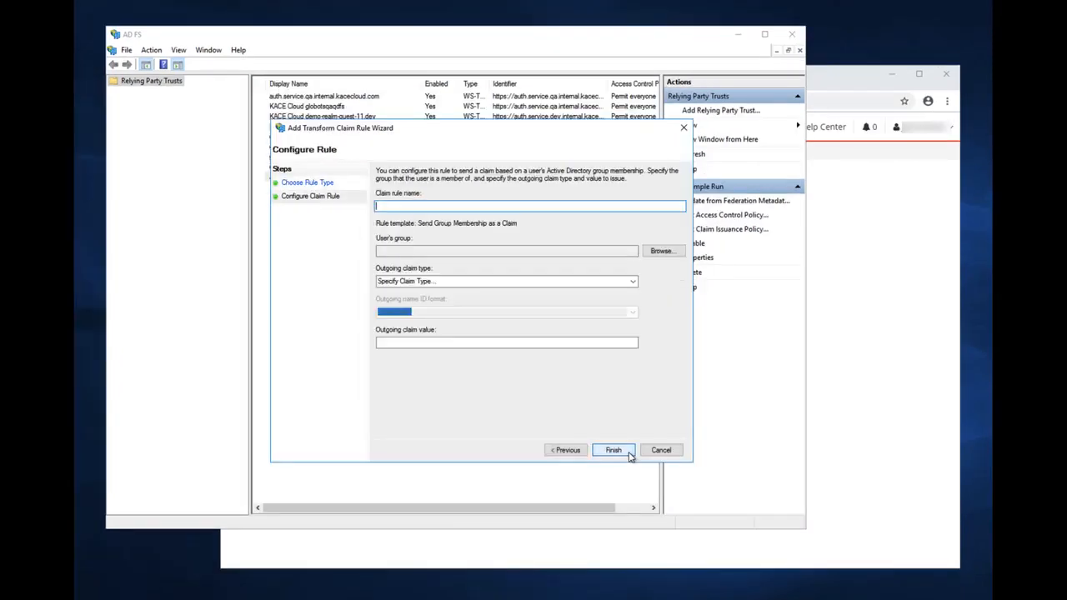
{"action": "type", "text": "D"}
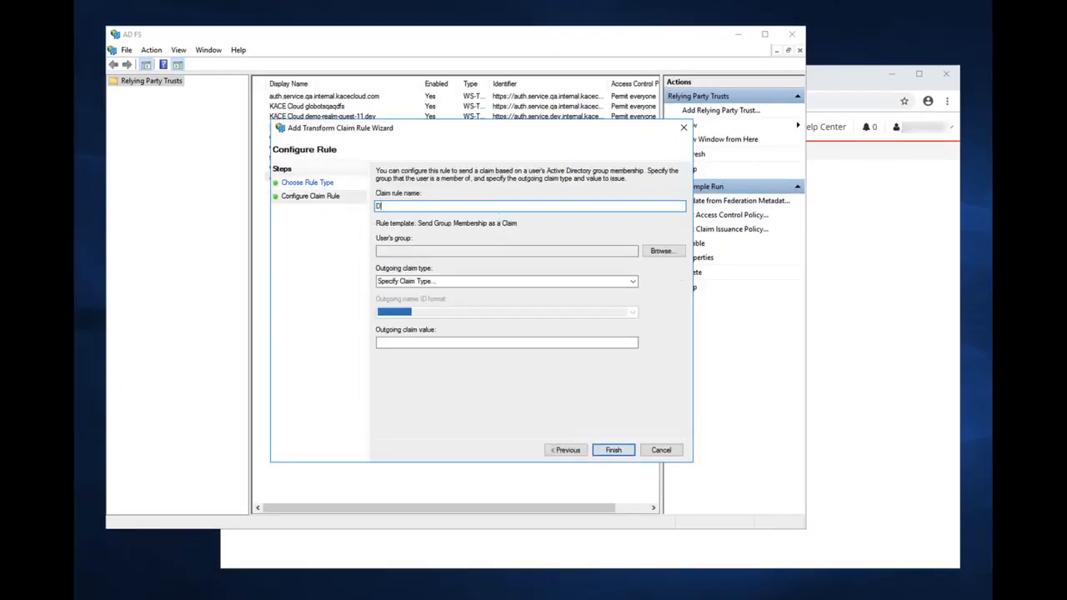
{"action": "type", "text": "eviceAdmins Group"}
Select CORP\DeviceAdmins as the user's group for the rule
{"action": "left_click", "coordinate": [662, 253]}
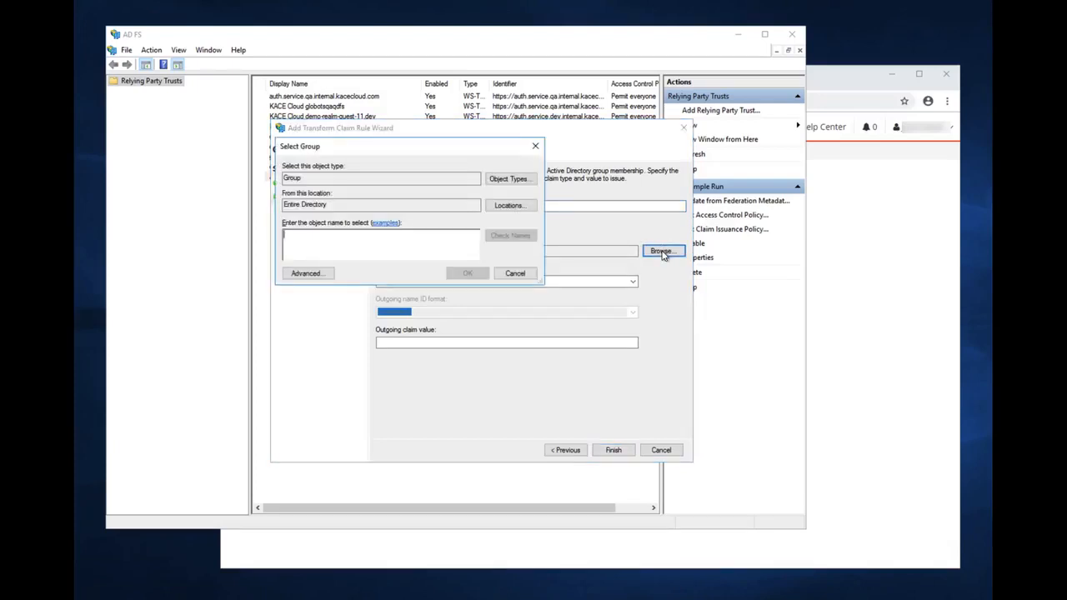
{"action": "type", "text": "deviceadmins"}
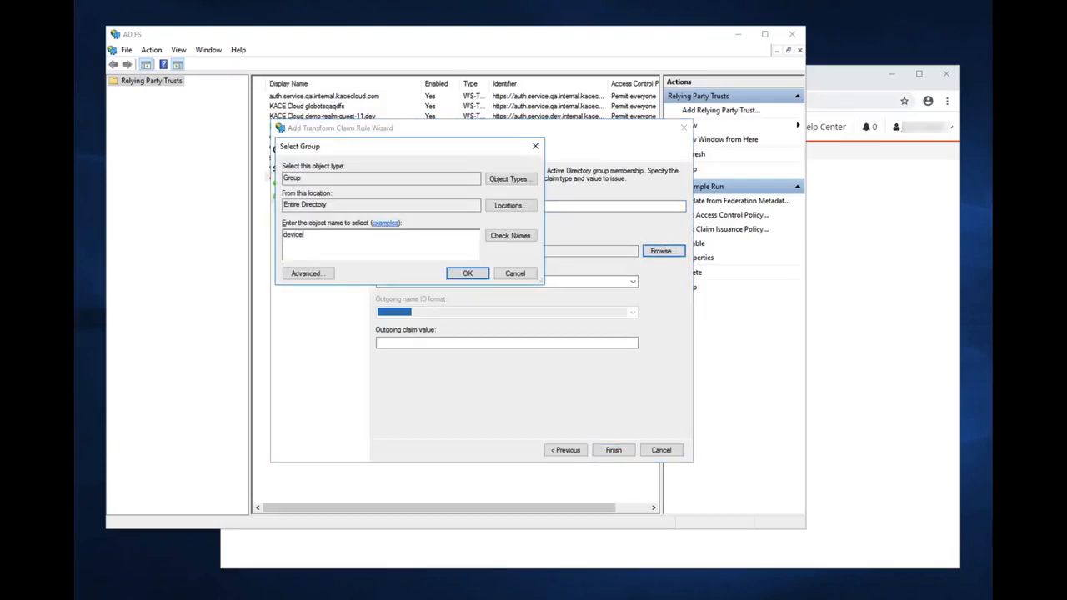
{"action": "left_click", "coordinate": [503, 237]}
{"action": "left_click", "coordinate": [468, 274]}
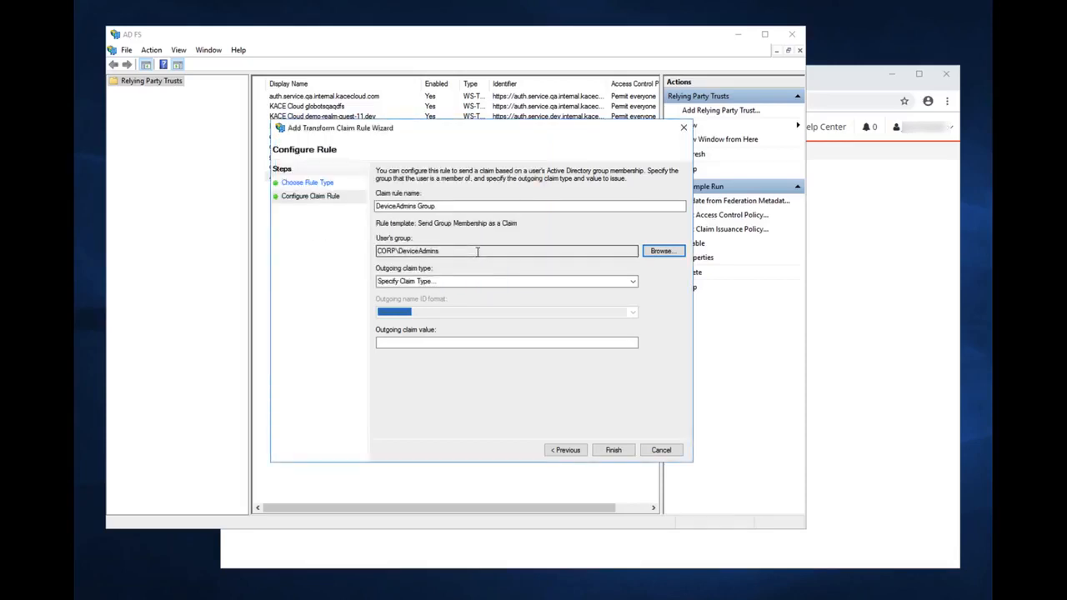
Issue it as a Group claim valued DeviceAdmins, then save the claim issuance policy
{"action": "left_click", "coordinate": [633, 283]}
{"action": "left_click", "coordinate": [401, 298]}
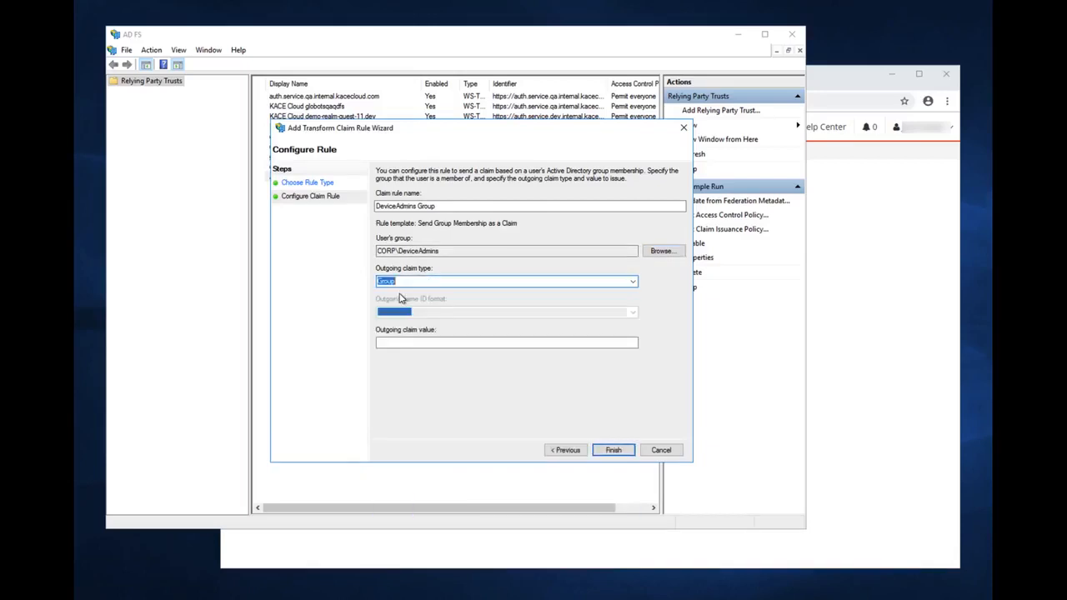
{"action": "left_click", "coordinate": [404, 342]}
{"action": "type", "text": "DeviceAdmins"}
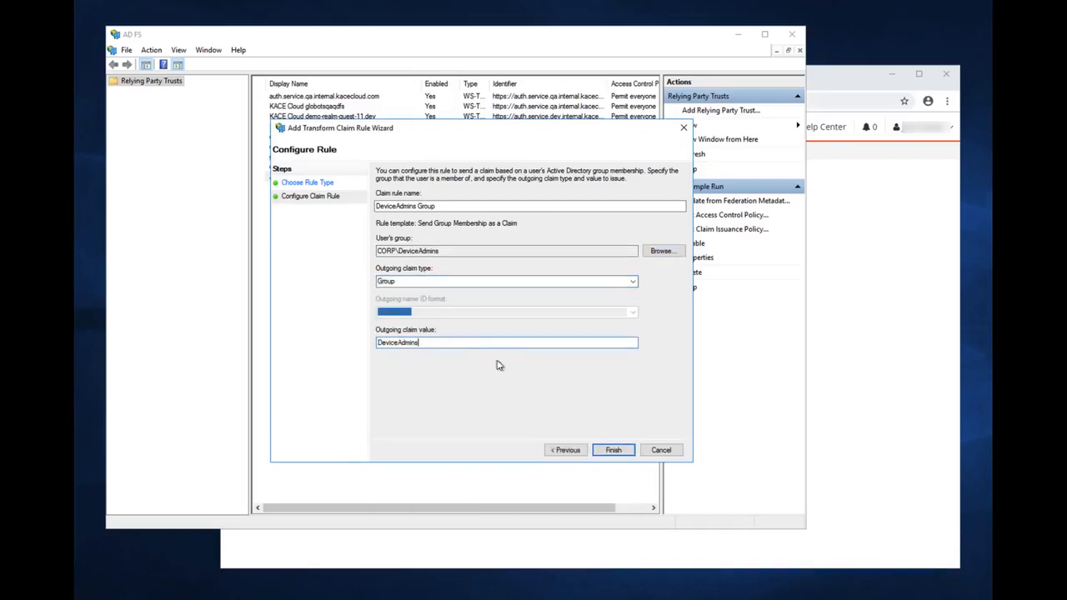
{"action": "left_click", "coordinate": [614, 450]}
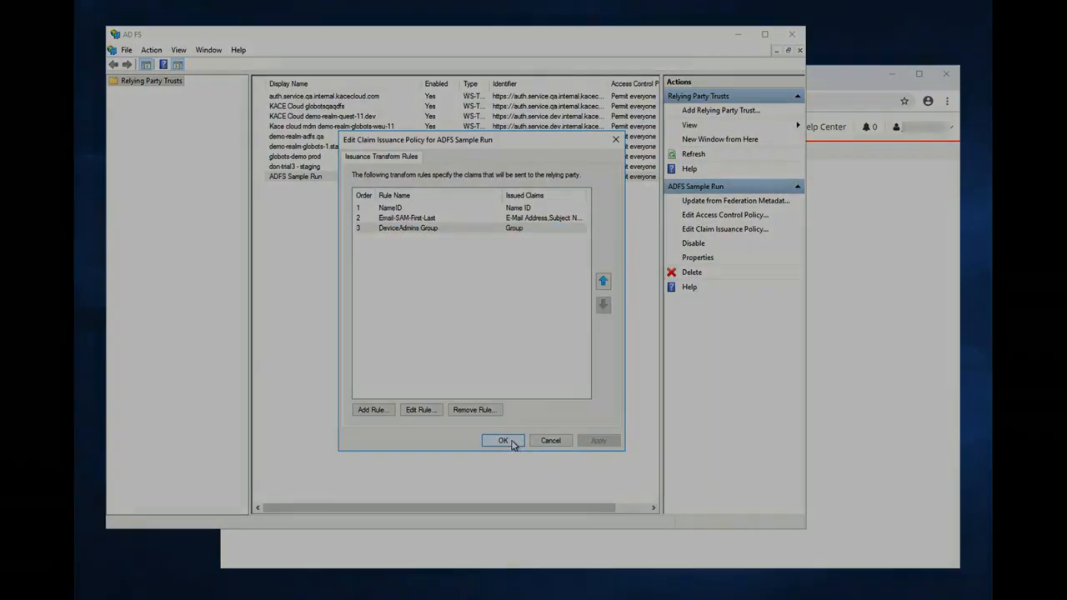
{"action": "left_click", "coordinate": [504, 440]}
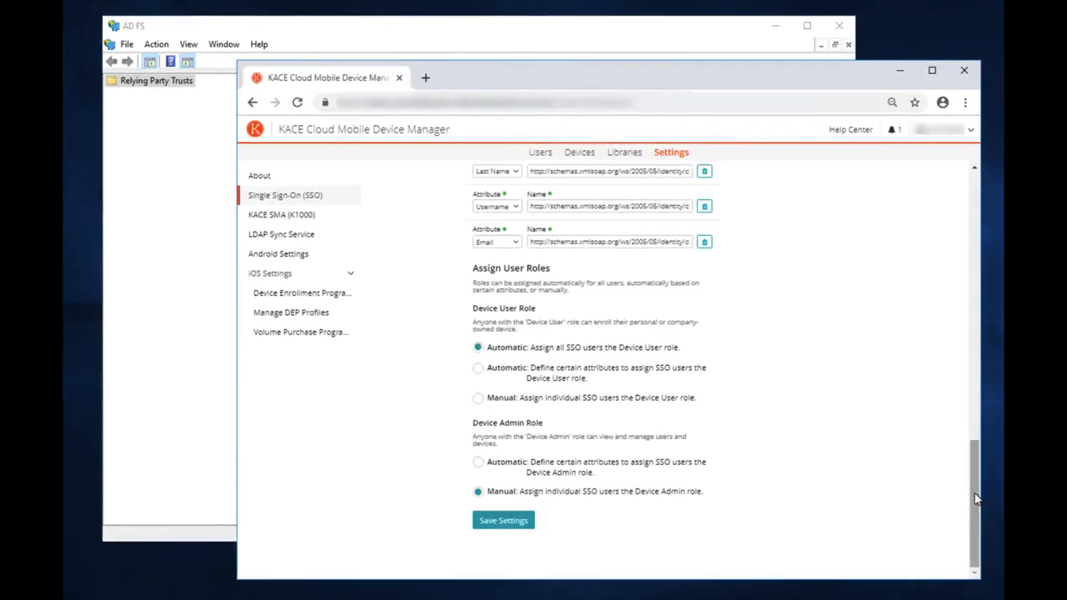
Tick Enable single sign-on at the top of the SSO Wizard, noting the test-first warning
{"action": "left_click_drag", "start_coordinate": [975, 498], "coordinate": [972, 204]}
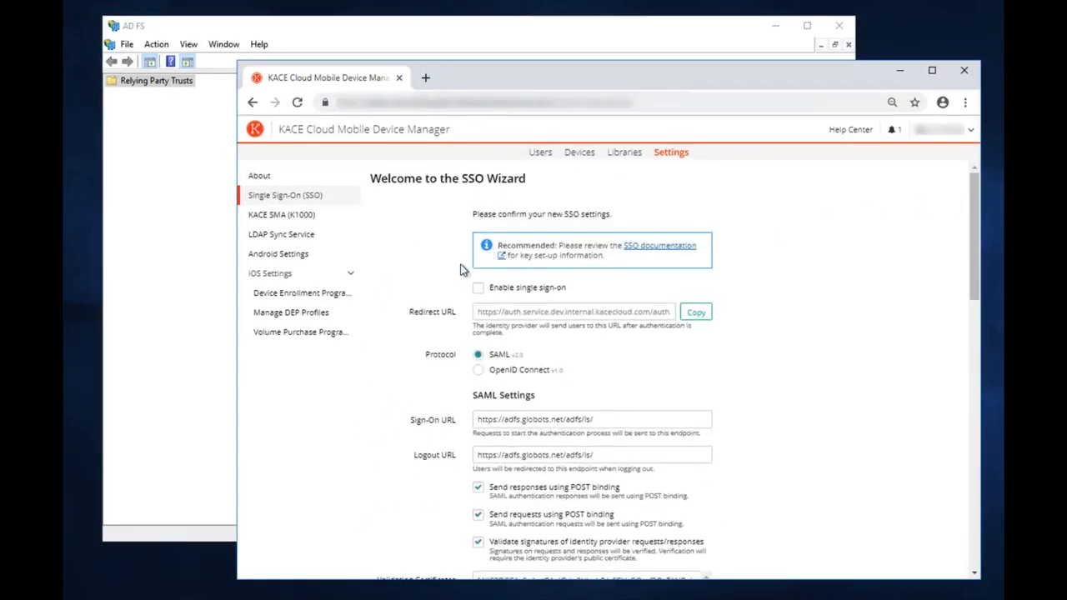
{"action": "left_click", "coordinate": [481, 292]}
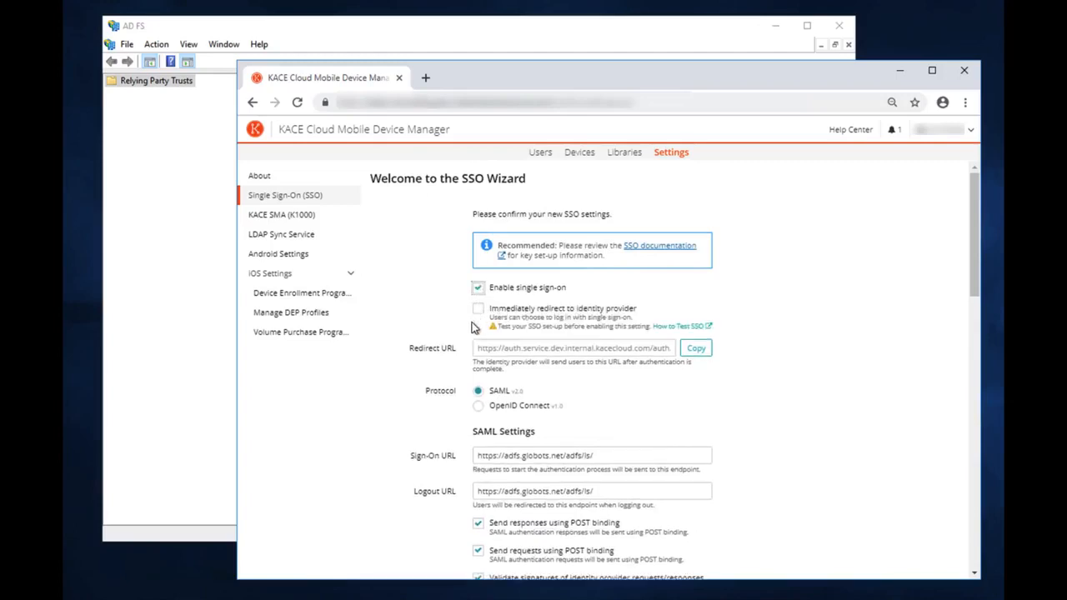
{"action": "left_click_drag", "start_coordinate": [496, 327], "coordinate": [724, 344]}
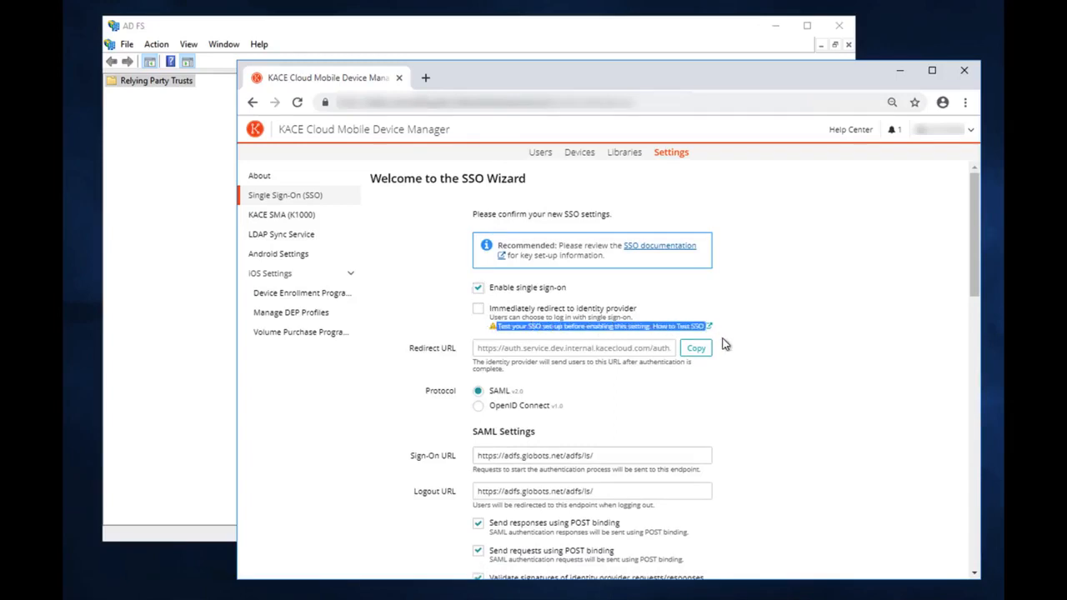
{"action": "left_click", "coordinate": [715, 338]}
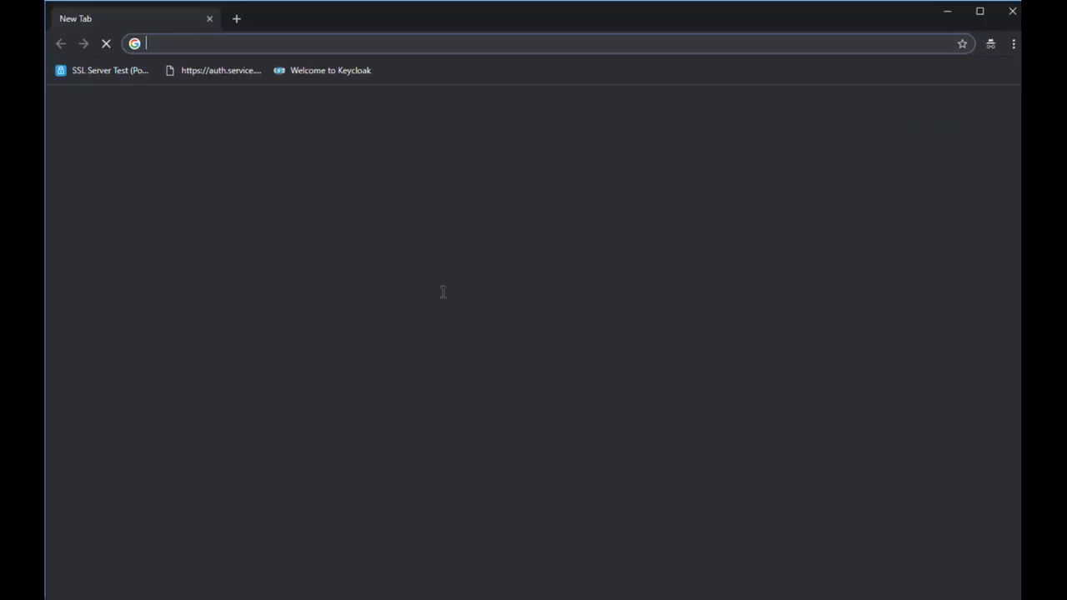
Go to the KACE Cloud portal and choose Single Sign-On with Active Directory
{"action": "type", "text": "kace-r"}
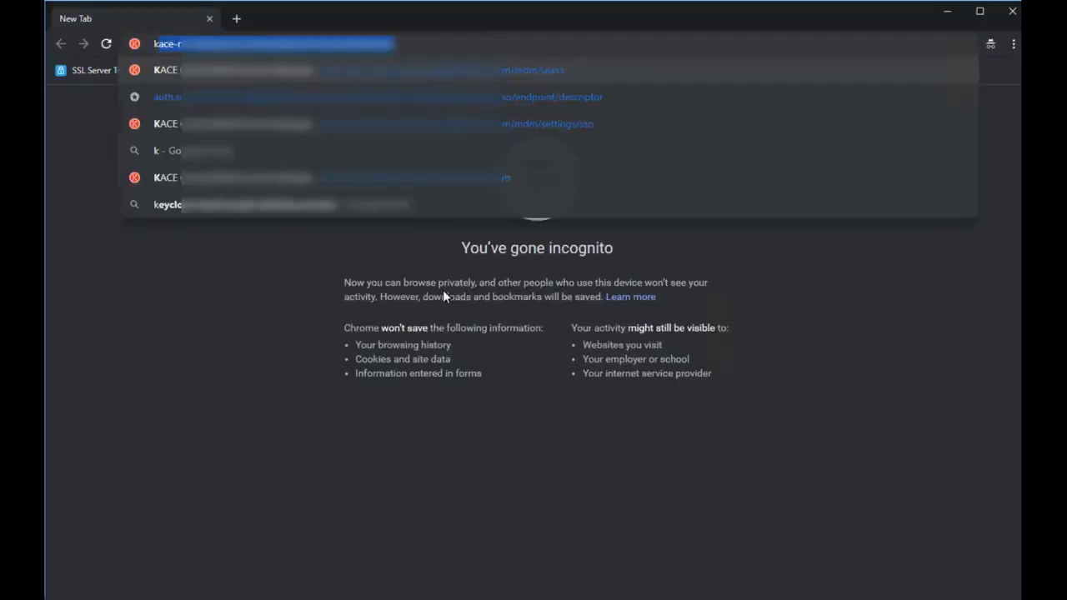
{"action": "left_click", "coordinate": [502, 71]}
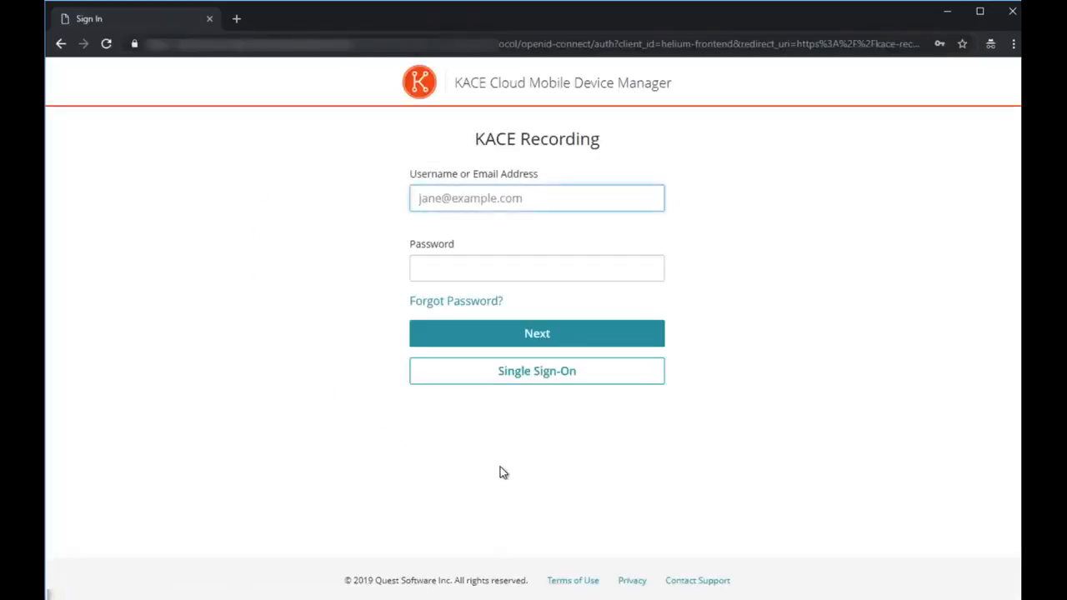
{"action": "left_click", "coordinate": [600, 379]}
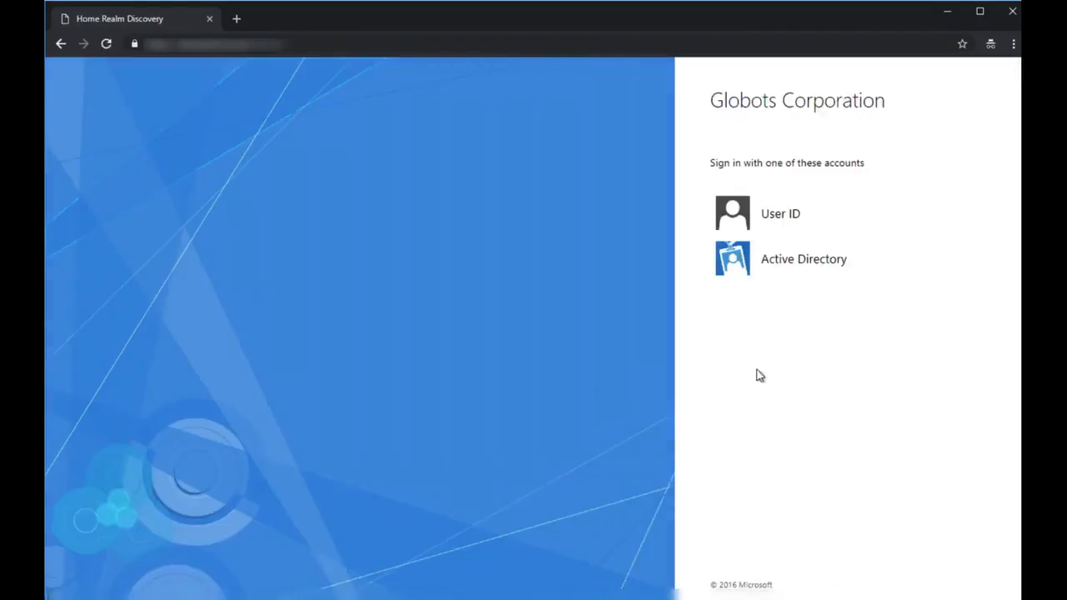
{"action": "left_click", "coordinate": [788, 260]}
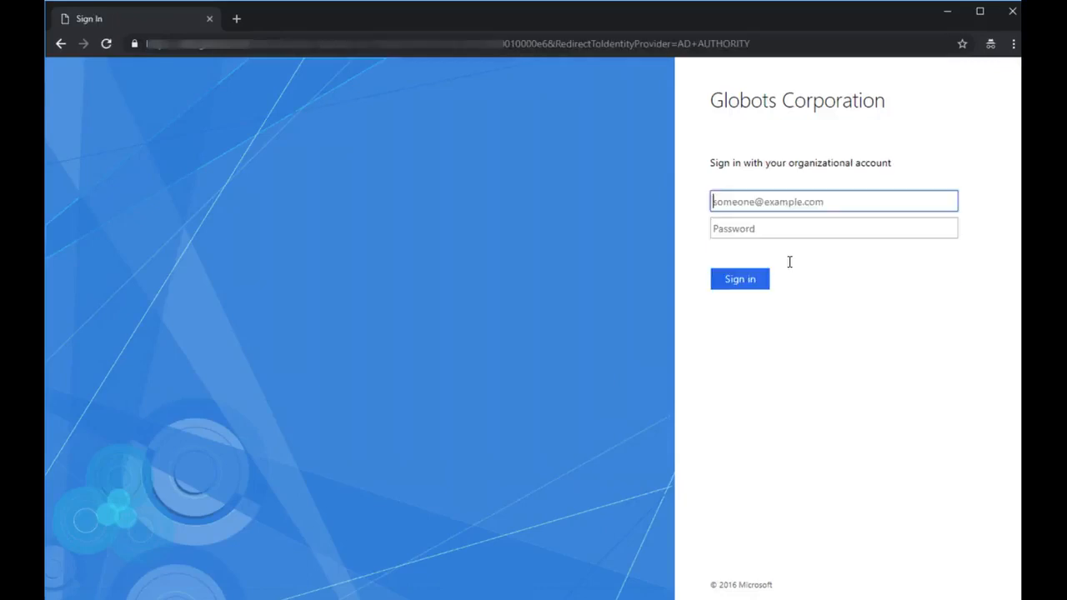
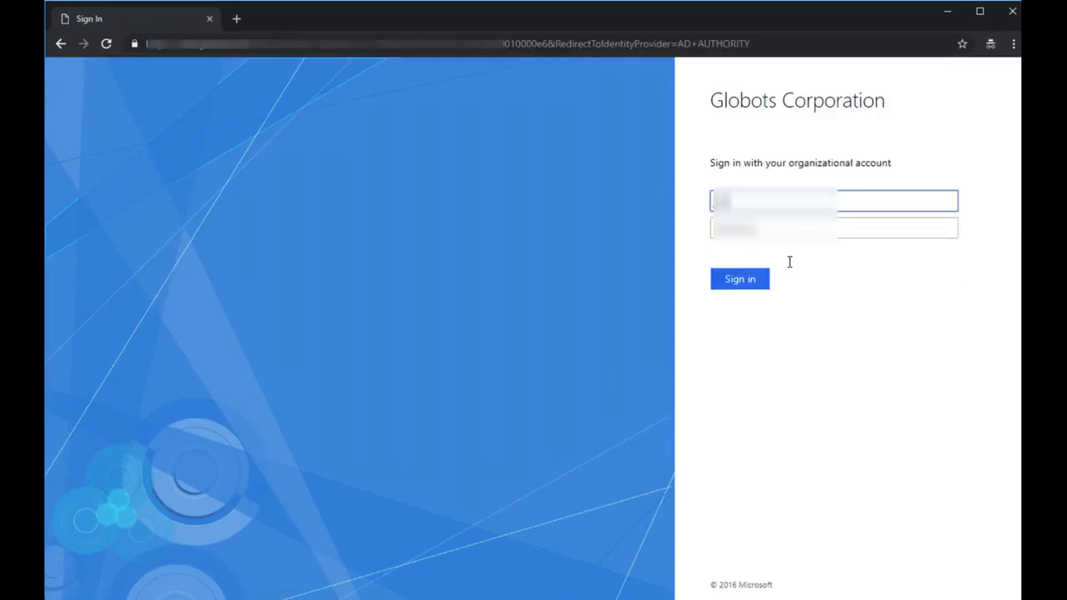
Enter the organizational account's e-mail and password and sign in
{"action": "type", "text": "com"}
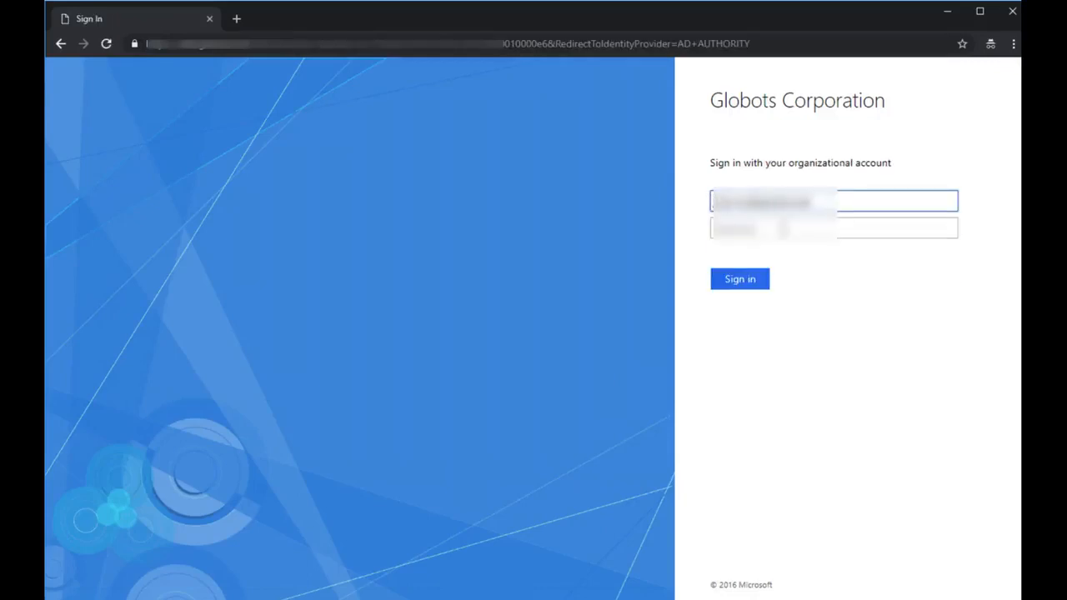
{"action": "left_click", "coordinate": [782, 228]}
{"action": "type", "text": "•••••"}
{"action": "left_click", "coordinate": [755, 280]}
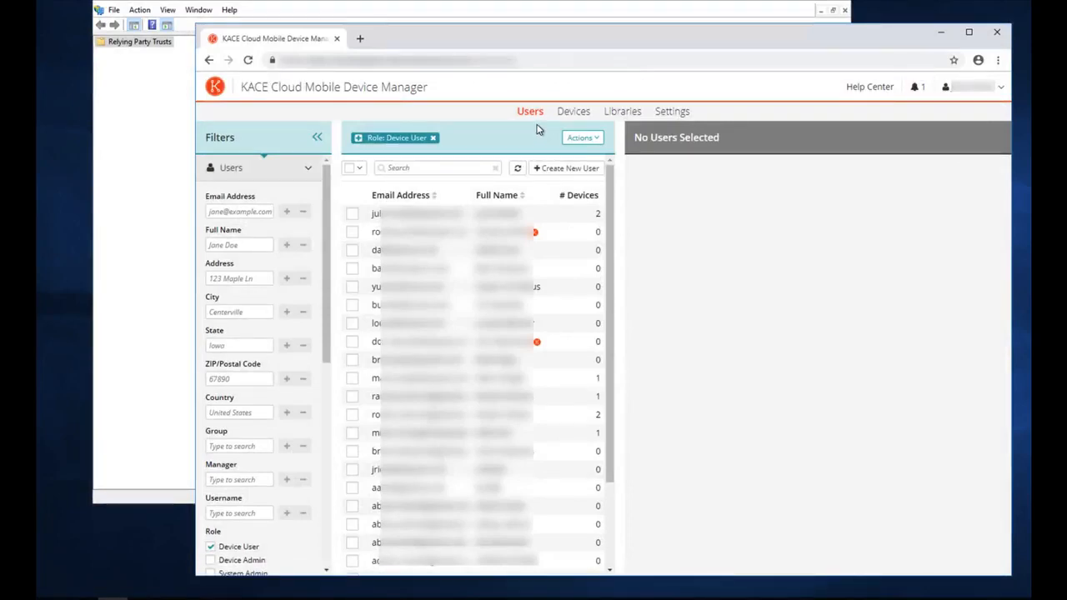
Open the Help Center's User Management > Single Sign-On > SAML - ADFS article
{"action": "left_click", "coordinate": [869, 87]}
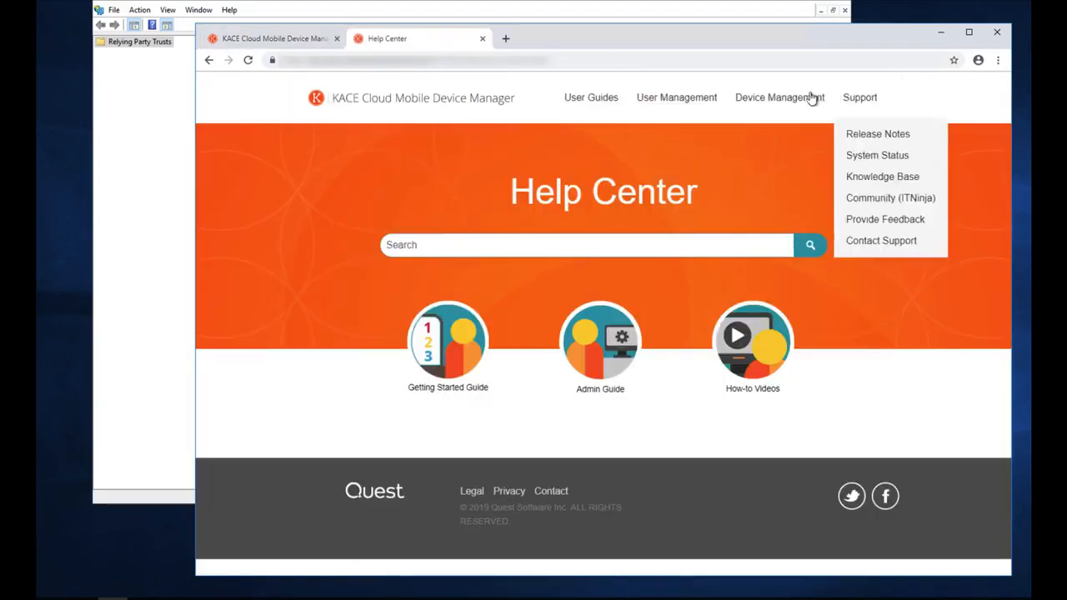
{"action": "mouse_move", "coordinate": [789, 99]}
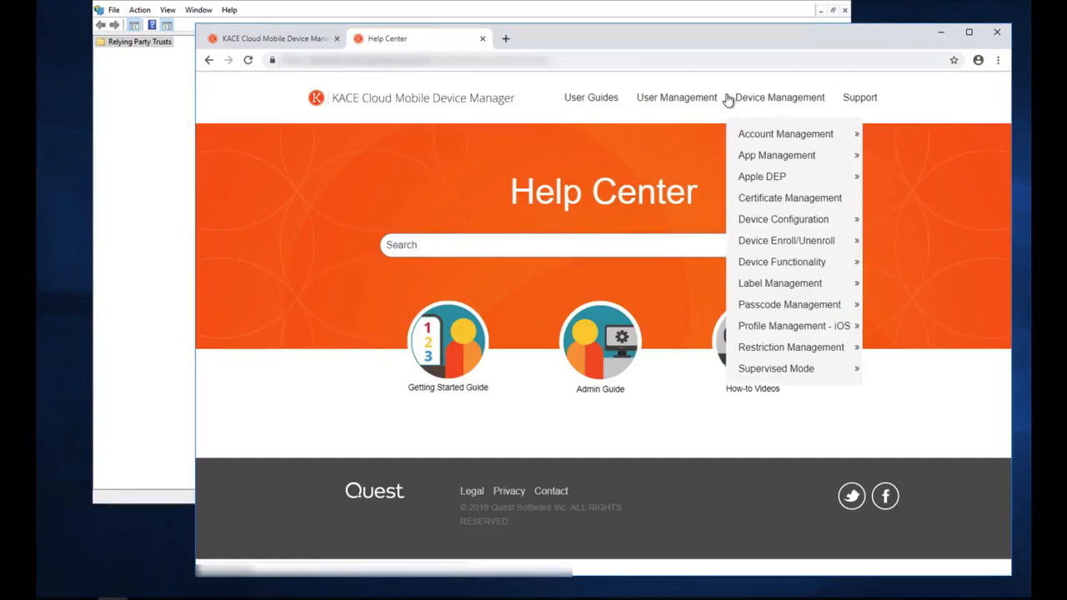
{"action": "mouse_move", "coordinate": [702, 100]}
{"action": "mouse_move", "coordinate": [688, 281]}
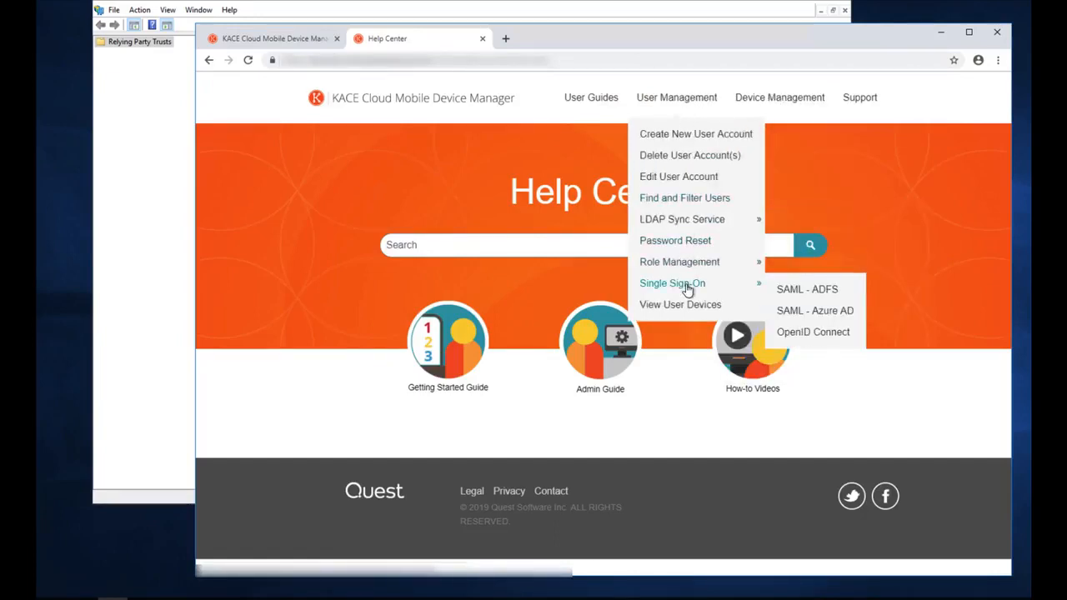
{"action": "left_click", "coordinate": [809, 290]}
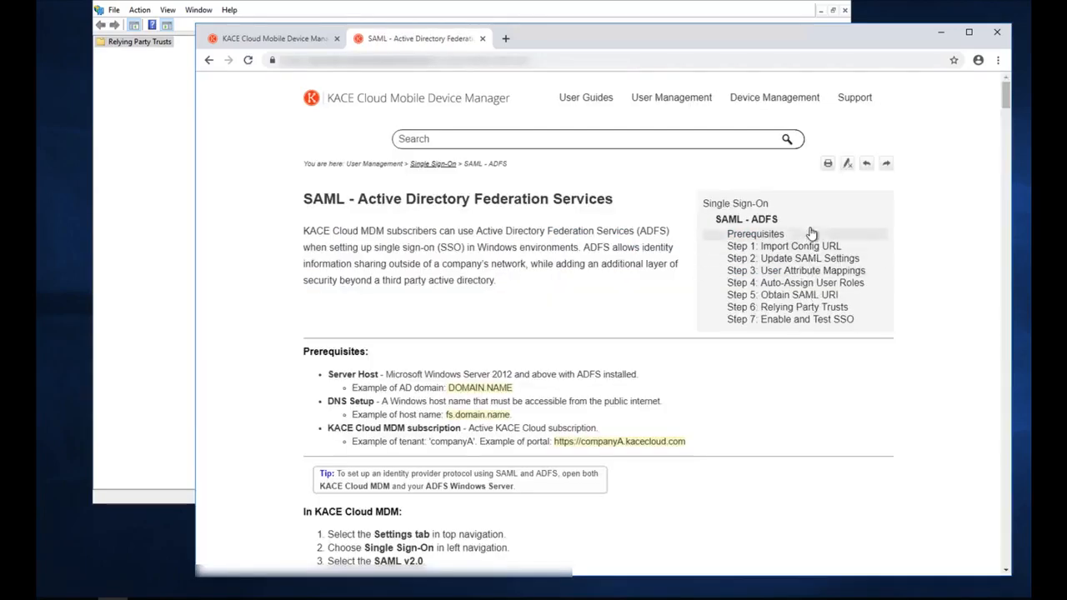